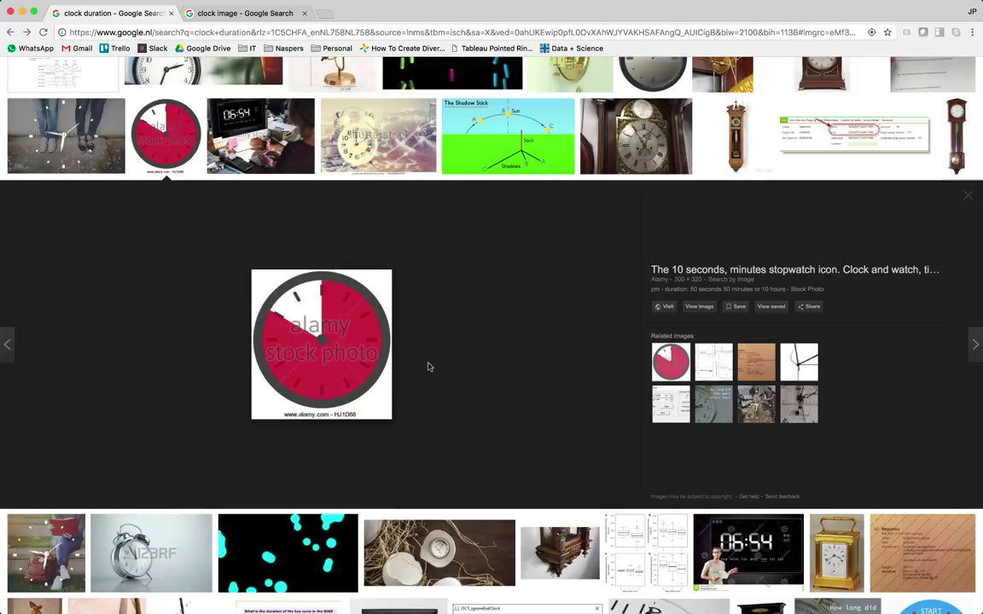
- Switch to Numbers to view the WorkDay table of Activity and Duration (h) values
{"action": "key", "text": "super+Tab"}
{"action": "key", "text": "super+Tab"}
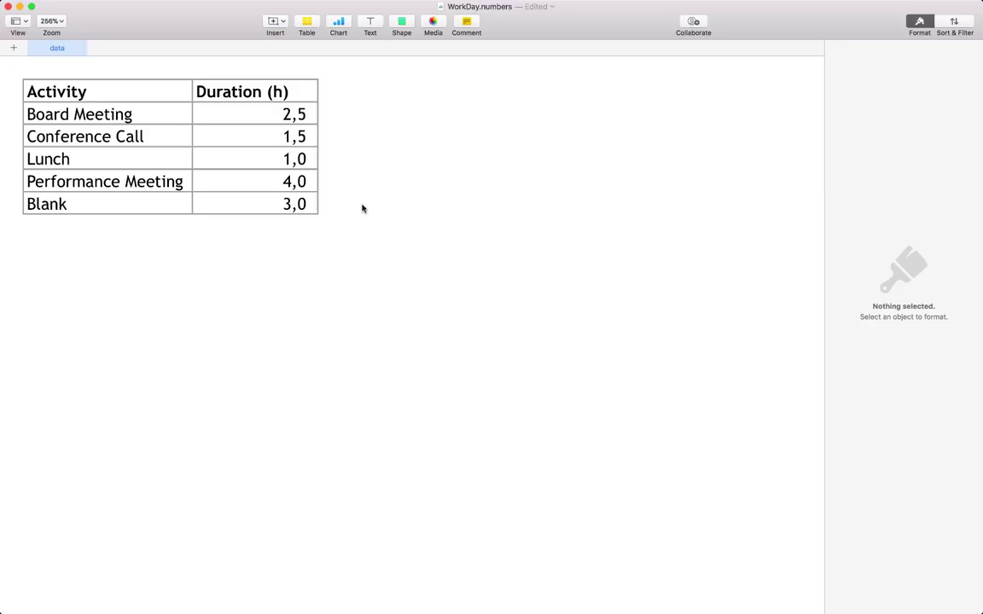
- Connect Tableau to WorkDay.xlsx as the data source and go to the empty Sheet 1
{"action": "key", "text": "super+Tab"}
{"action": "key", "text": "super+Tab"}
{"action": "key", "text": "super+Tab"}
{"action": "key", "text": "super+Tab"}
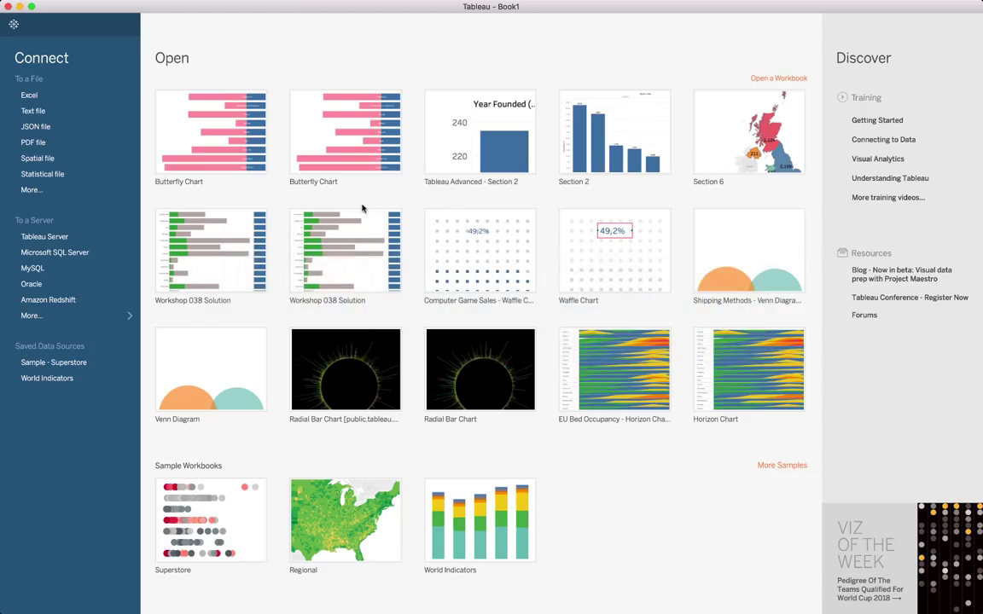
{"action": "left_click", "coordinate": [49, 92]}
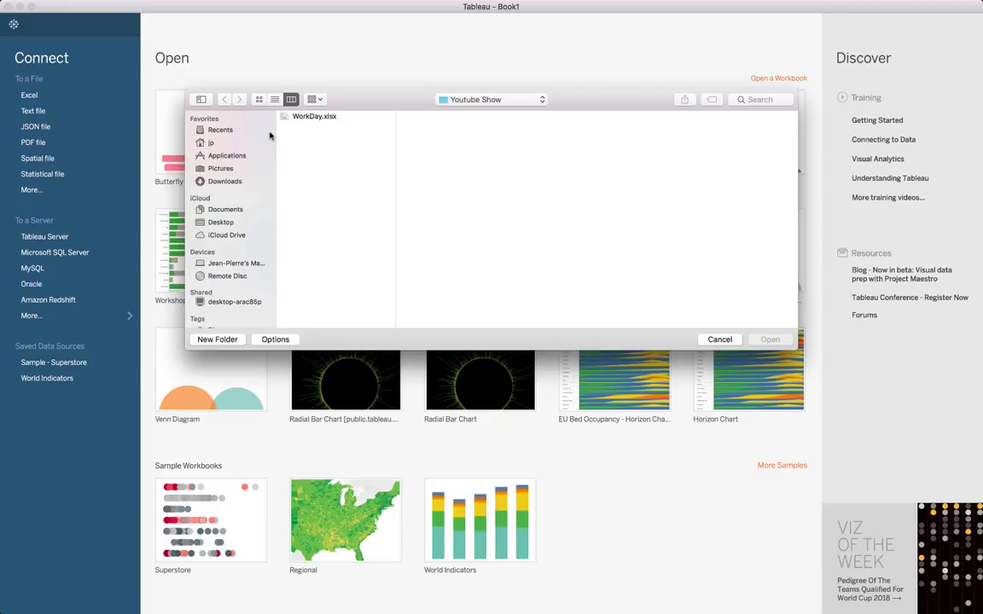
{"action": "left_click", "coordinate": [312, 116]}
{"action": "double_click", "coordinate": [312, 116]}
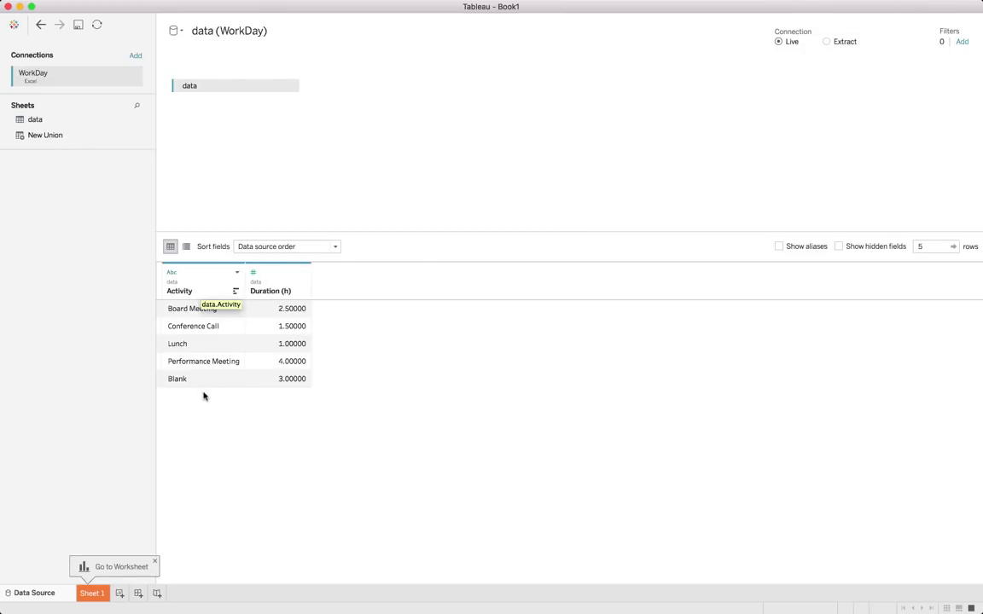
{"action": "left_click", "coordinate": [100, 593]}
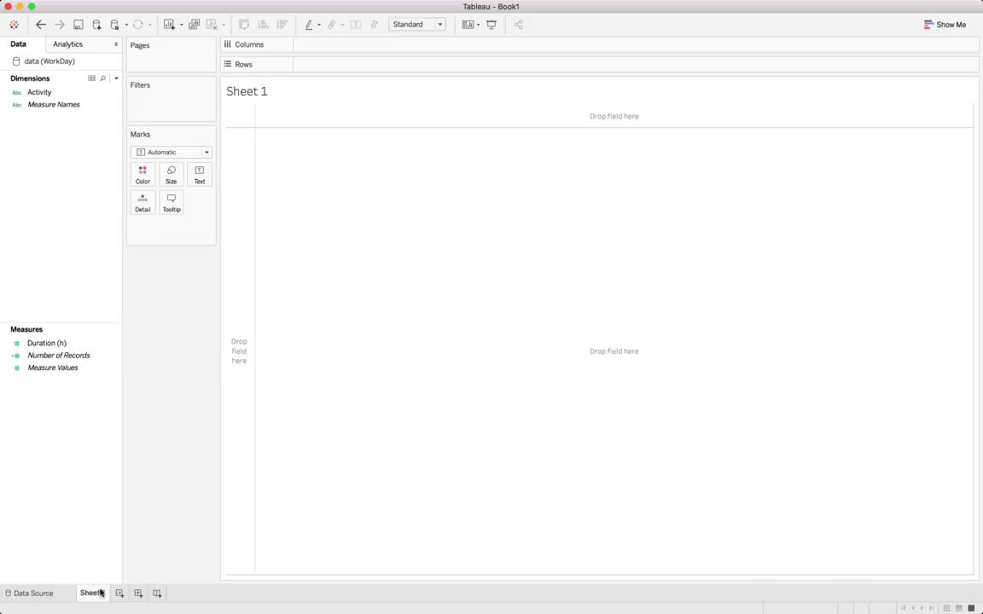
- Create a calculated field named Position with the constant formula 1
{"action": "right_click", "coordinate": [24, 491]}
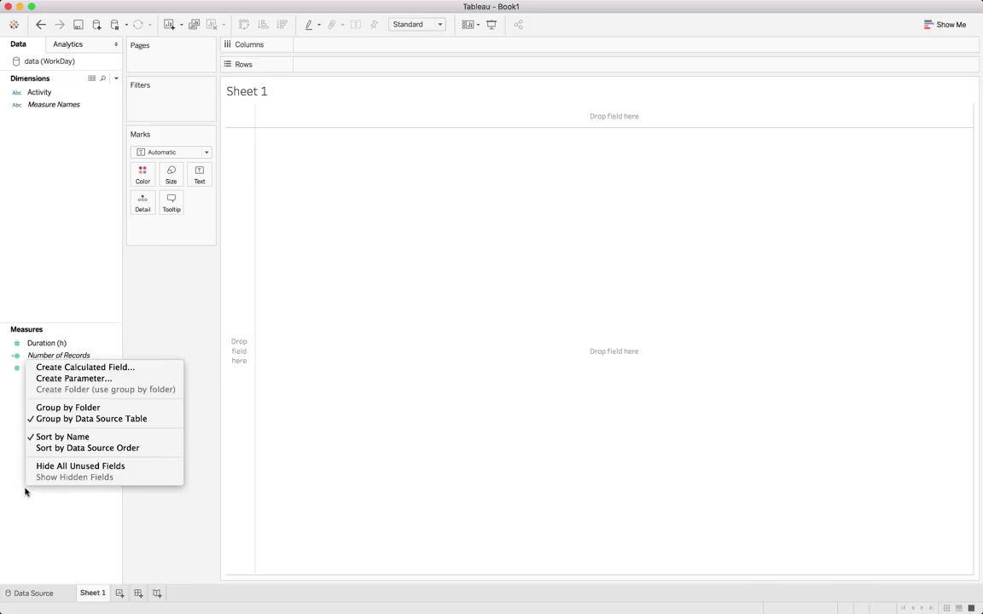
{"action": "left_click", "coordinate": [77, 368]}
{"action": "type", "text": "Post"}
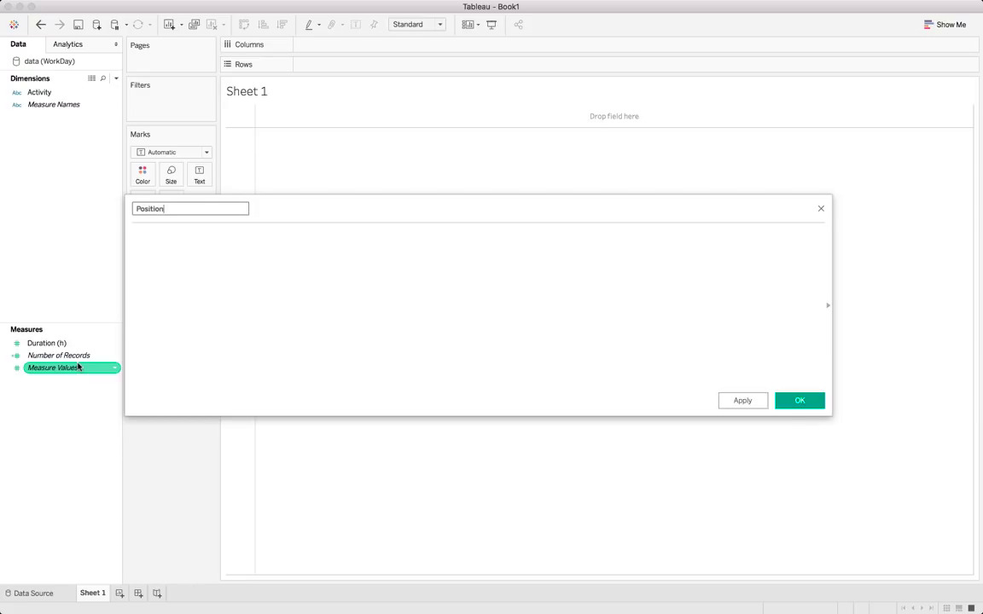
{"action": "type", "text": "tion"}
{"action": "left_click", "coordinate": [205, 271]}
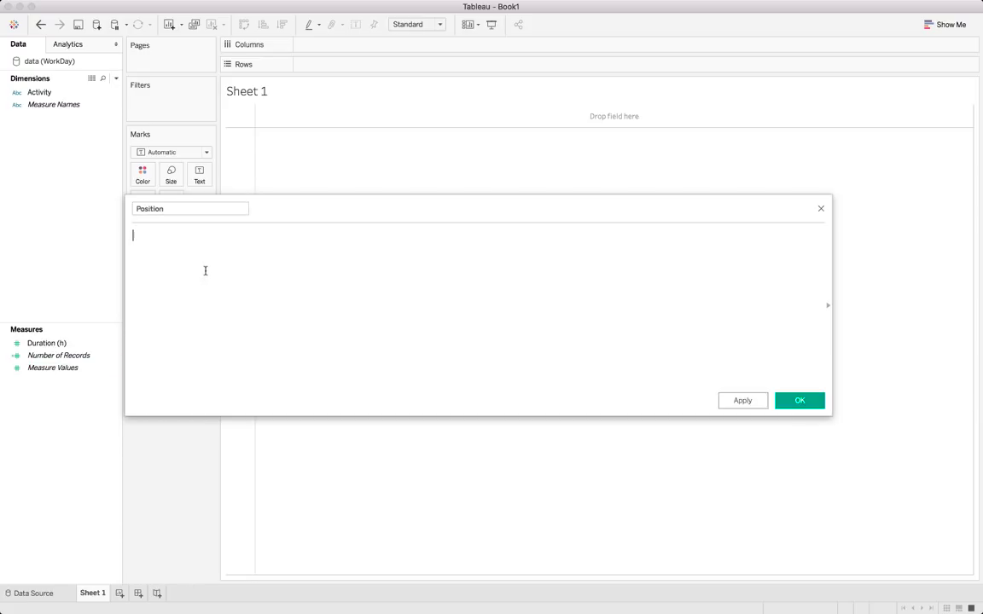
{"action": "type", "text": "1"}
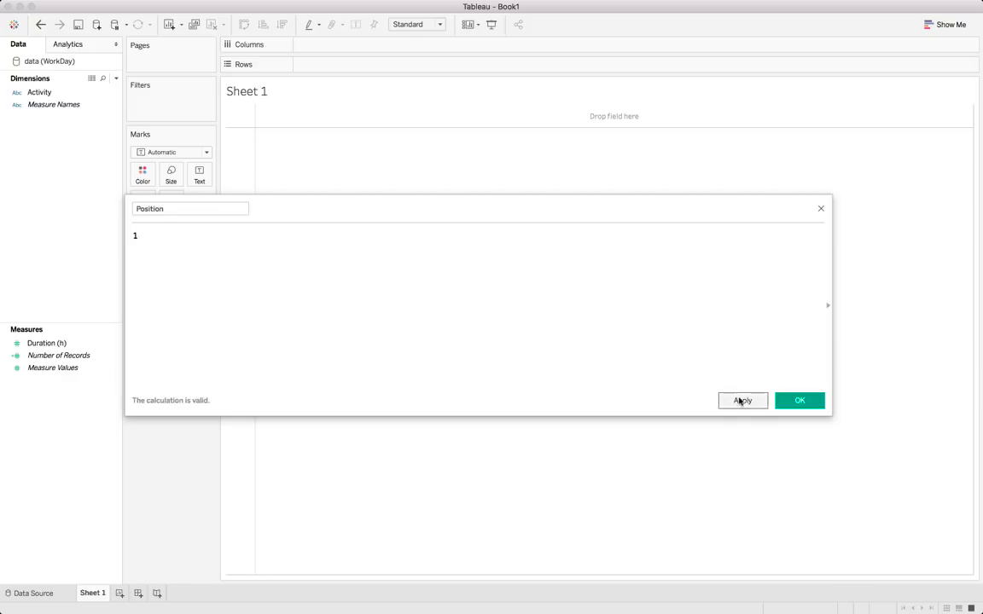
{"action": "left_click", "coordinate": [741, 401]}
{"action": "left_click", "coordinate": [800, 401]}
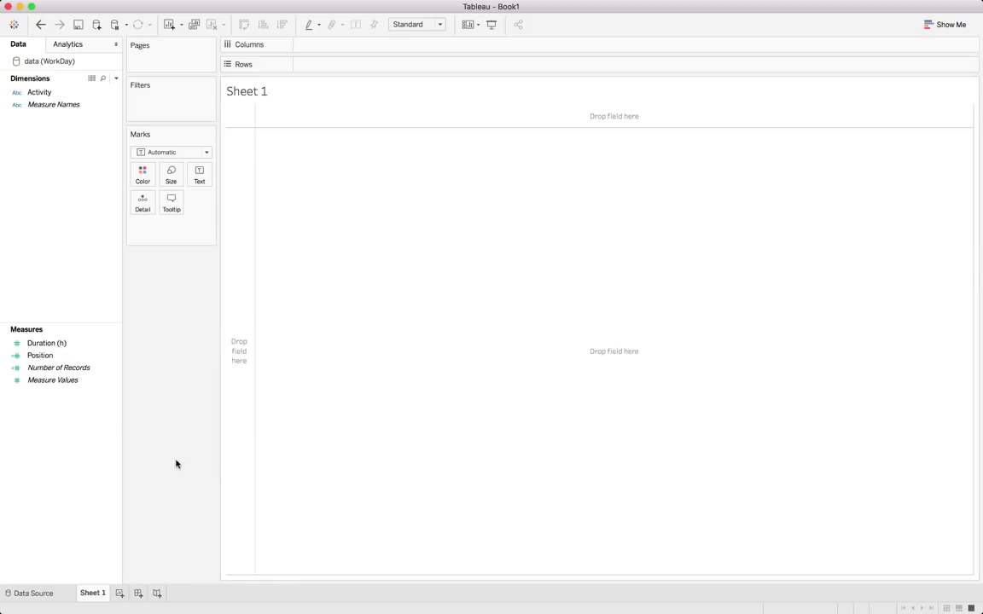
- Place Position on Rows with its aggregation set to Average
{"action": "left_click", "coordinate": [72, 371]}
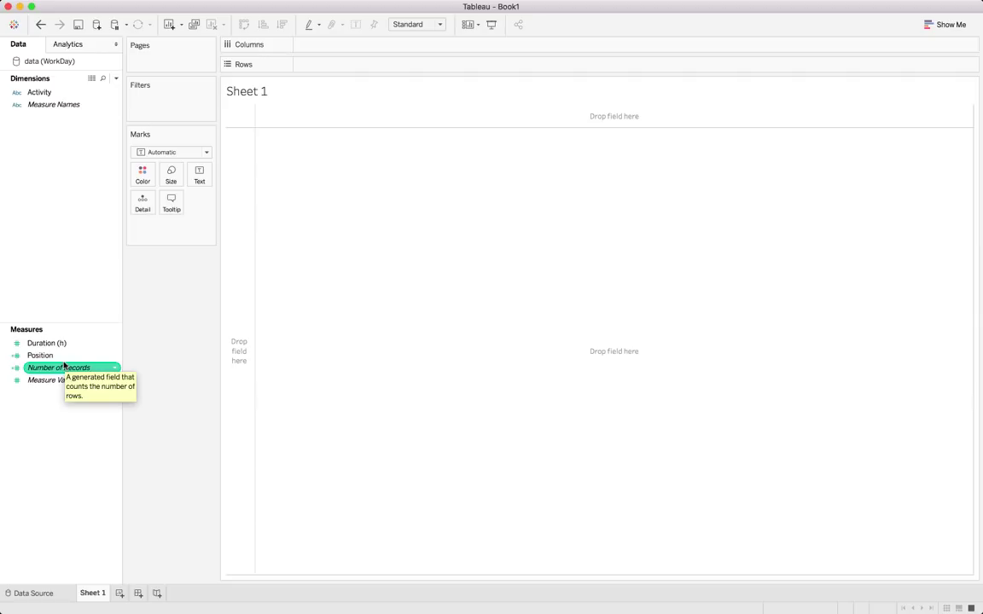
{"action": "left_click_drag", "start_coordinate": [61, 355], "coordinate": [312, 70]}
{"action": "left_click", "coordinate": [87, 344]}
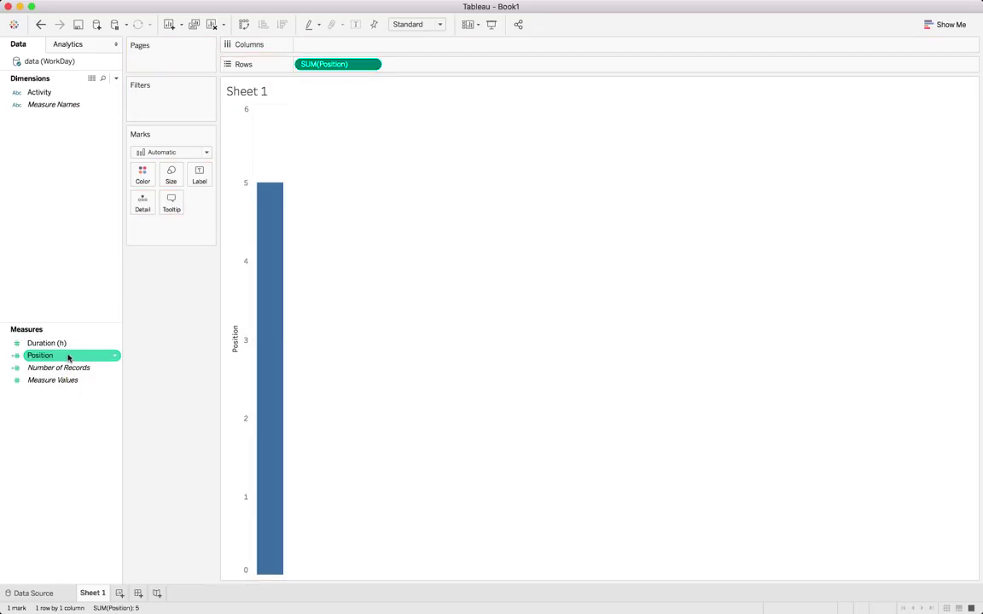
{"action": "left_click", "coordinate": [371, 64]}
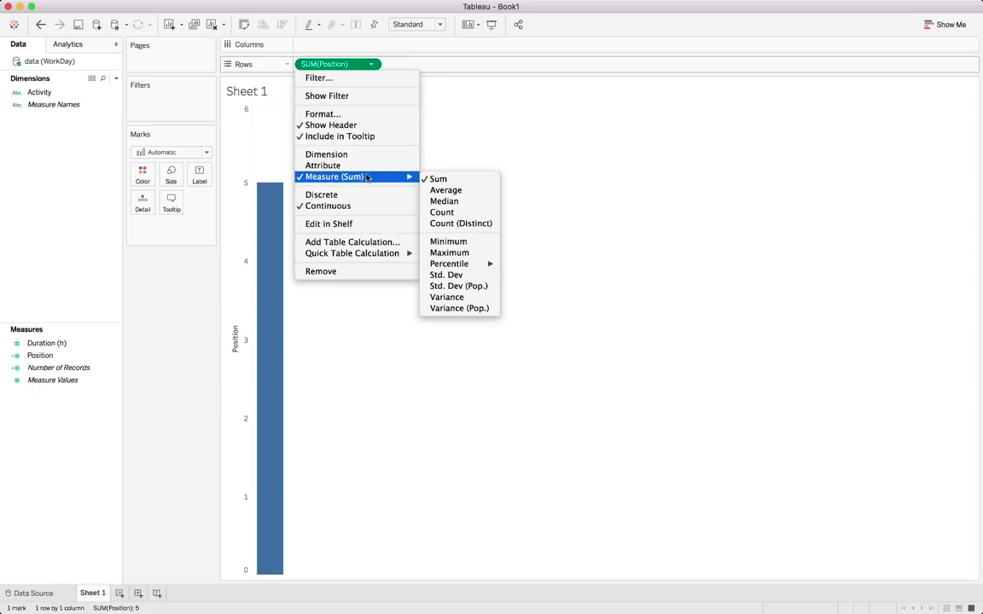
{"action": "left_click", "coordinate": [409, 188]}
{"action": "left_click", "coordinate": [69, 345]}
- Add a second AVG(Position) to Rows and combine the two as a dual axis
{"action": "left_click_drag", "start_coordinate": [68, 345], "coordinate": [435, 64]}
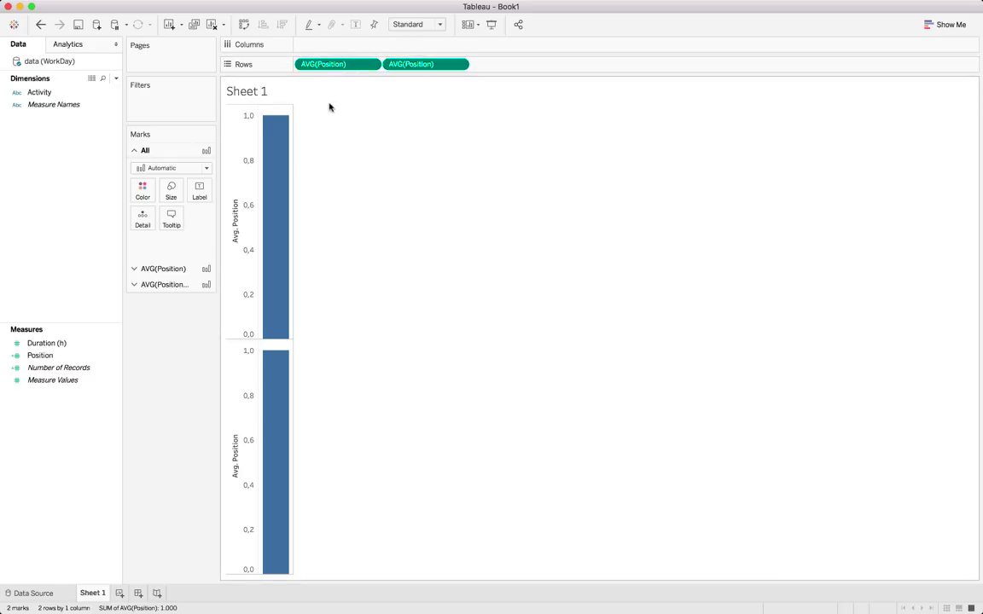
{"action": "left_click", "coordinate": [459, 64]}
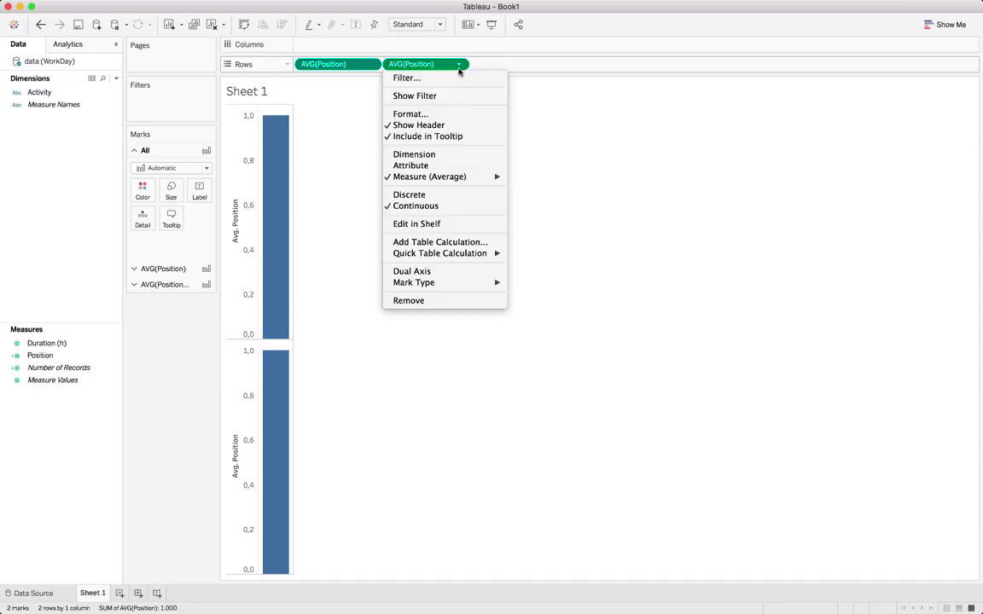
{"action": "left_click", "coordinate": [462, 272]}
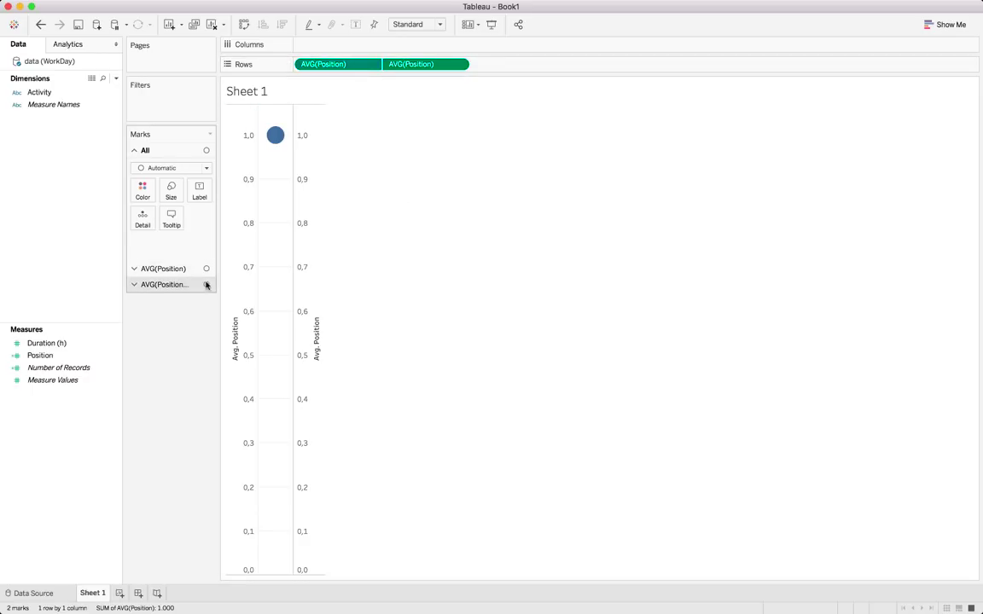
- Make one Position layer a pie with Duration (h) on Angle and Activity on Color, placed in front
{"action": "left_click", "coordinate": [158, 269]}
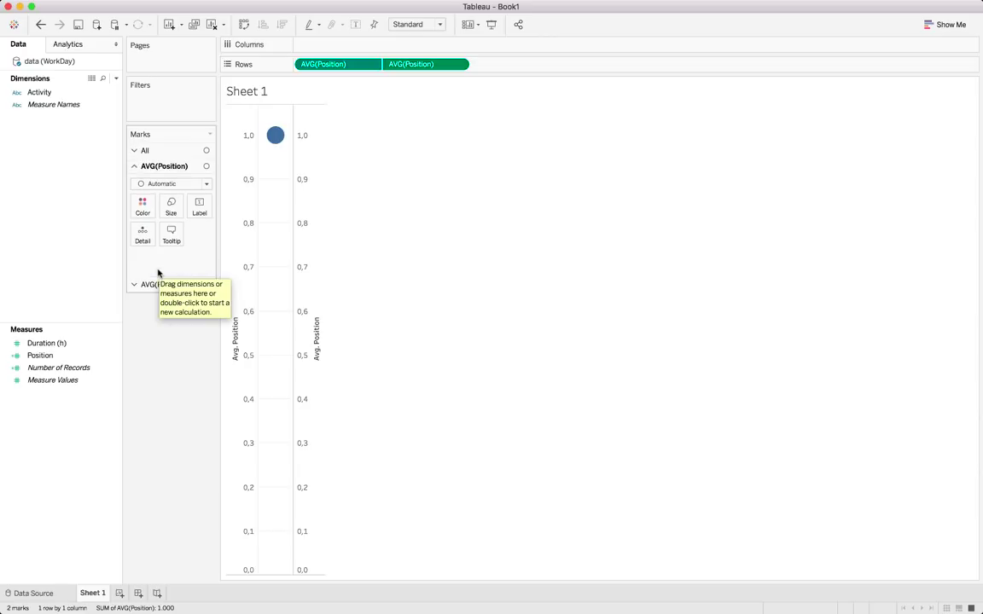
{"action": "left_click", "coordinate": [203, 184]}
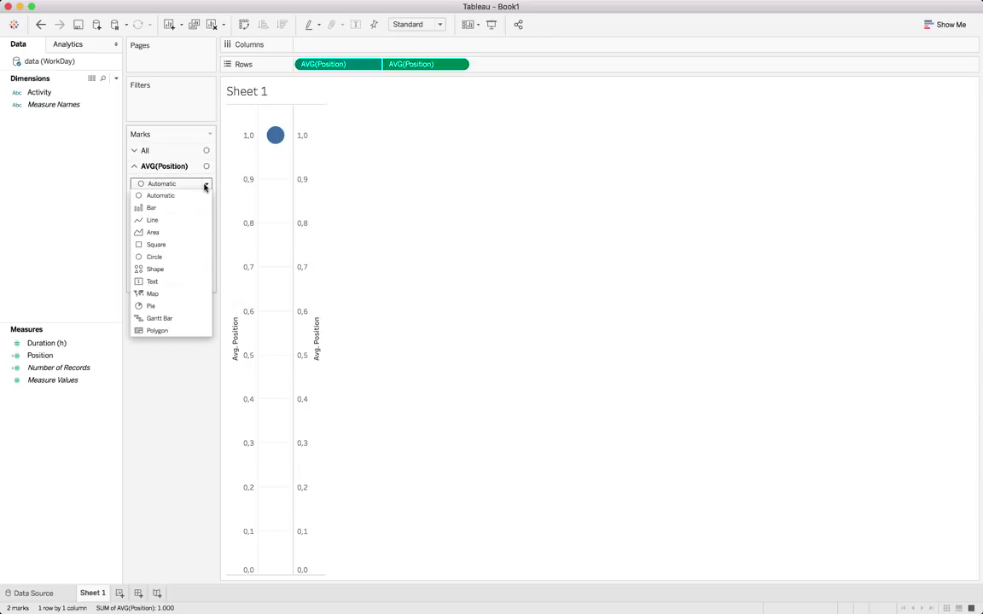
{"action": "left_click", "coordinate": [179, 306]}
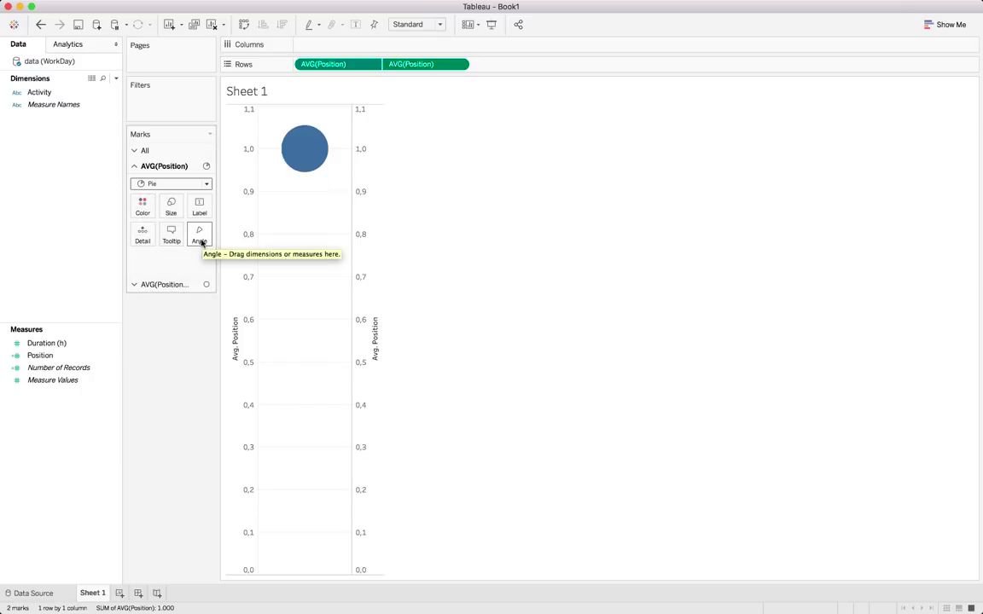
{"action": "left_click_drag", "start_coordinate": [53, 343], "coordinate": [196, 242]}
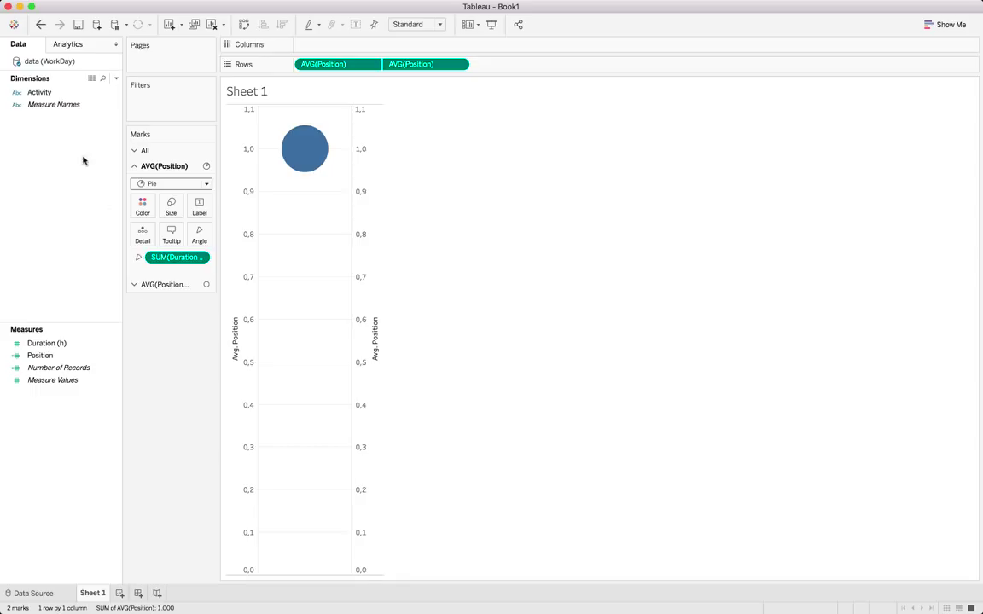
{"action": "left_click_drag", "start_coordinate": [39, 92], "coordinate": [142, 209]}
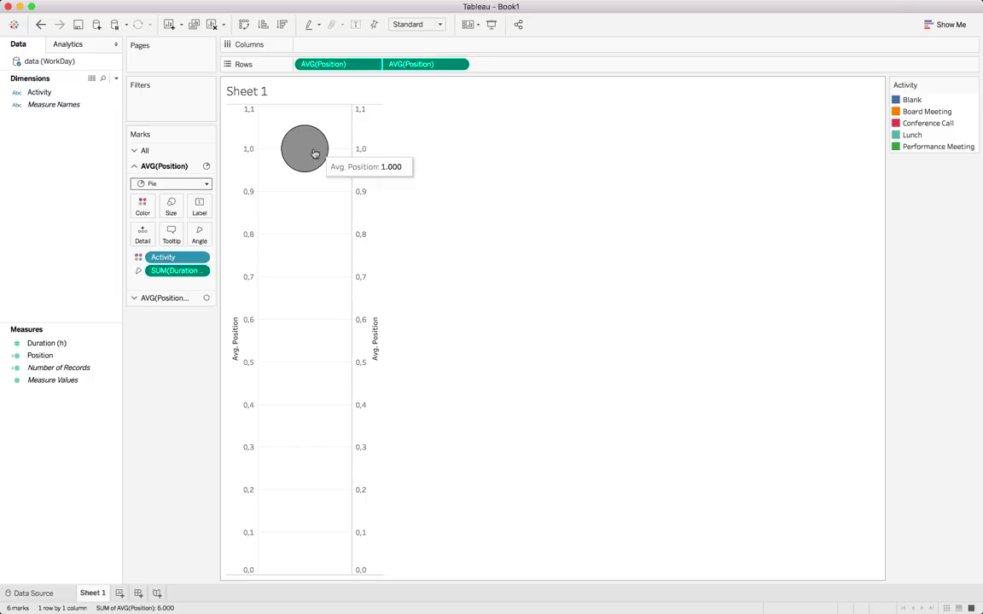
{"action": "left_click_drag", "start_coordinate": [355, 57], "coordinate": [492, 66]}
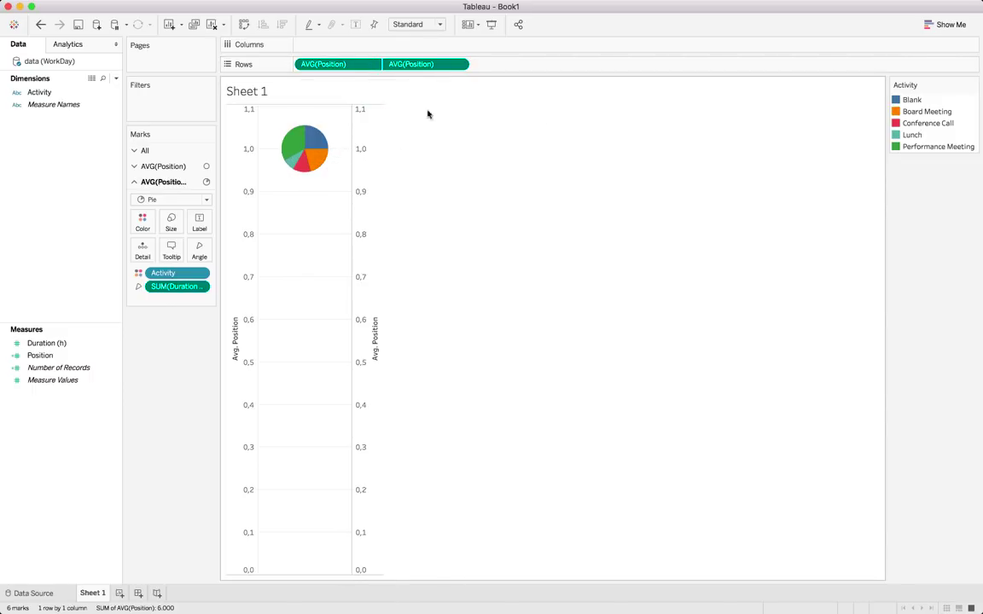
- Increase the mark size for all layers and set the view fit to Entire View
{"action": "left_click", "coordinate": [150, 151]}
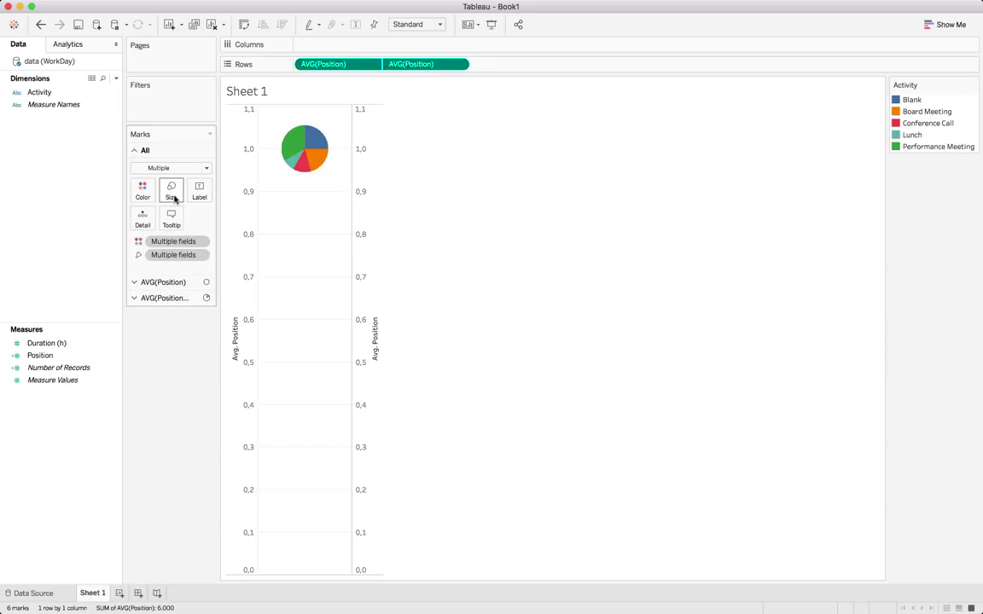
{"action": "left_click", "coordinate": [170, 191]}
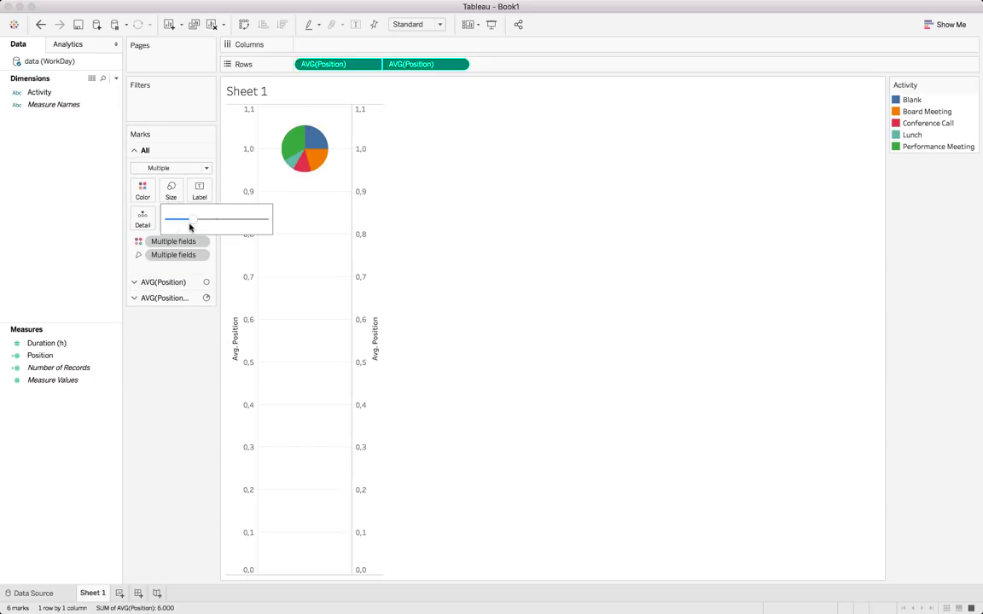
{"action": "left_click_drag", "start_coordinate": [193, 224], "coordinate": [217, 222]}
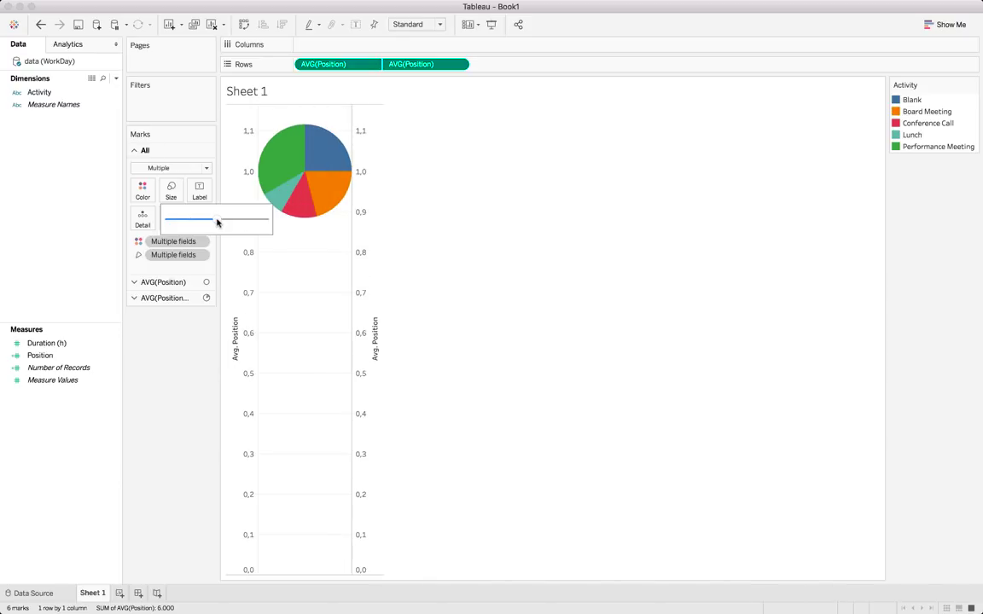
{"action": "left_click", "coordinate": [443, 24]}
{"action": "left_click", "coordinate": [431, 72]}
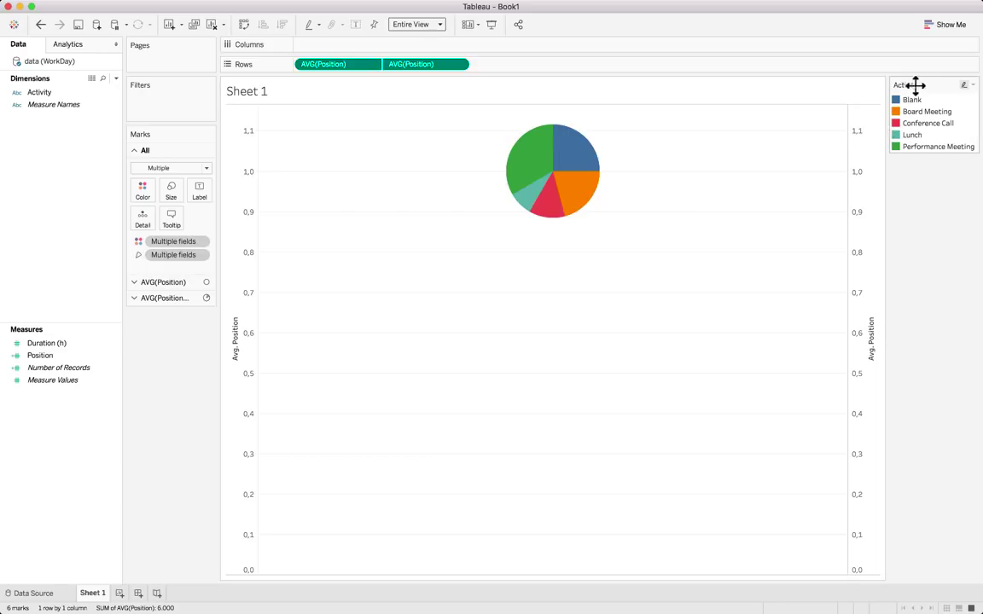
{"action": "left_click", "coordinate": [171, 191]}
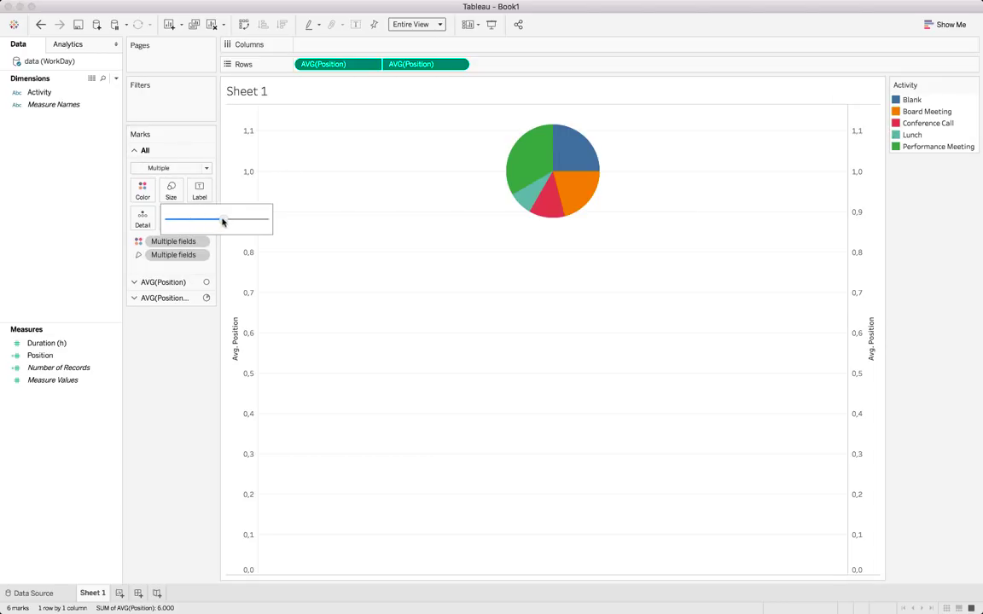
{"action": "left_click", "coordinate": [222, 221]}
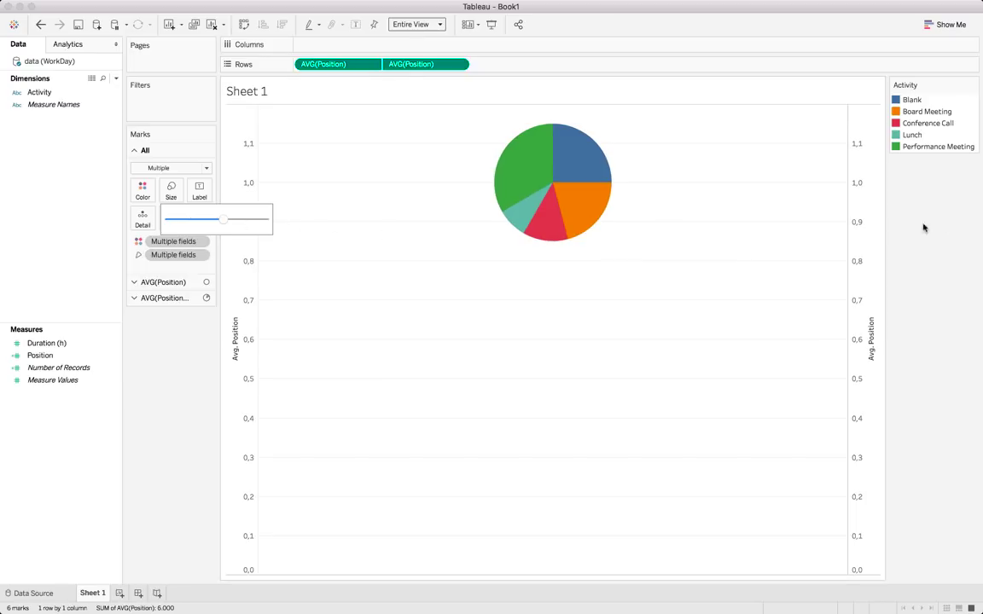
{"action": "left_click", "coordinate": [956, 215]}
- Assign white to the Blank activity in the Activity legend's colour settings
{"action": "mouse_move", "coordinate": [549, 219]}
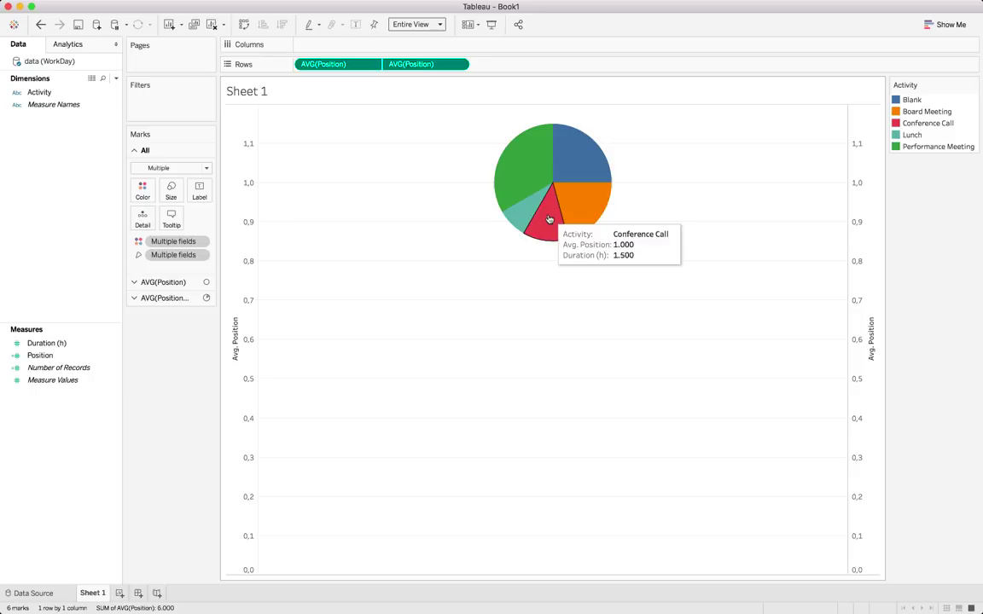
{"action": "left_click", "coordinate": [898, 100]}
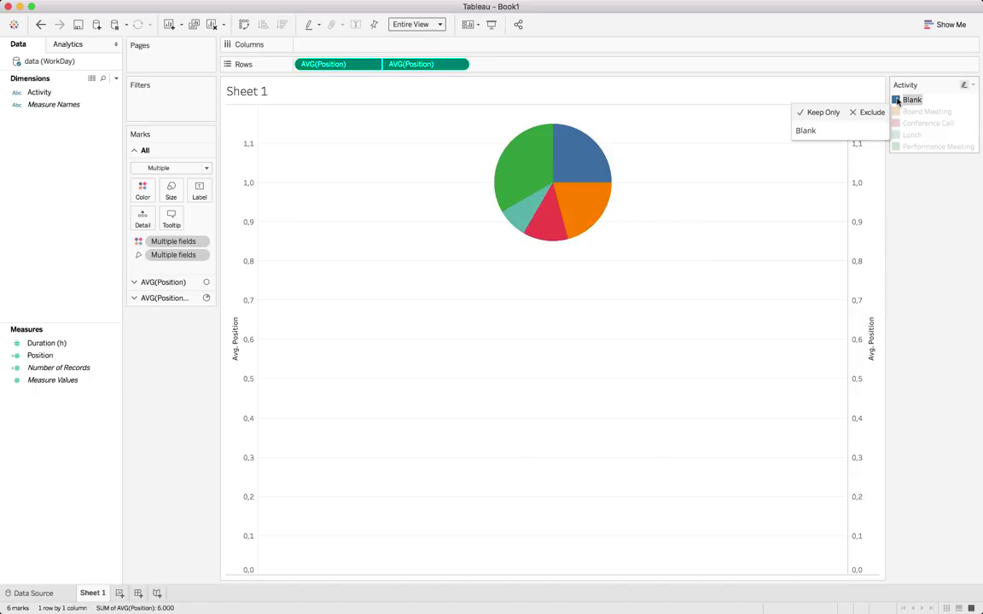
{"action": "double_click", "coordinate": [898, 101]}
{"action": "double_click", "coordinate": [363, 220]}
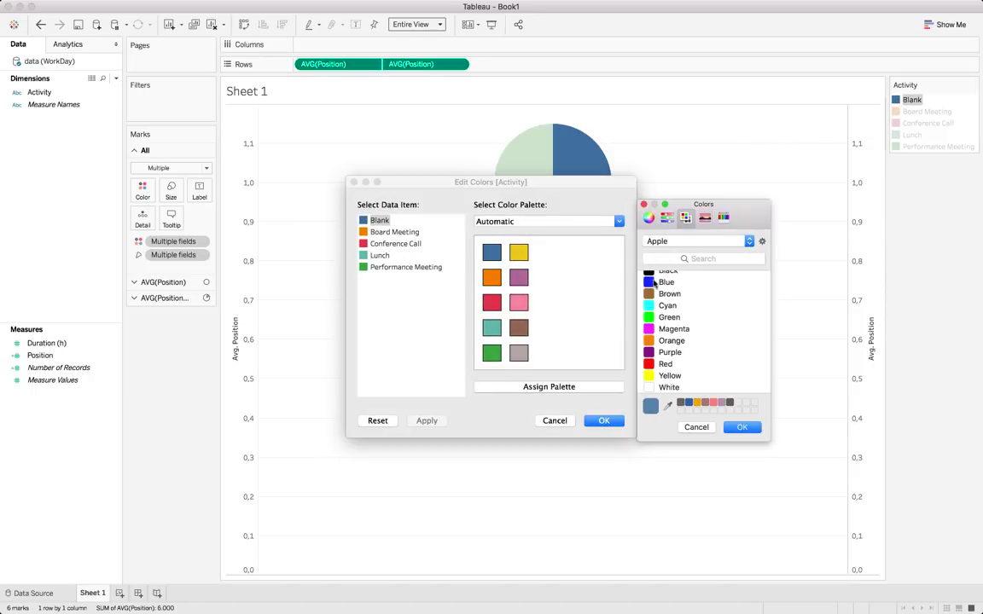
{"action": "left_click", "coordinate": [668, 387]}
{"action": "left_click", "coordinate": [742, 426]}
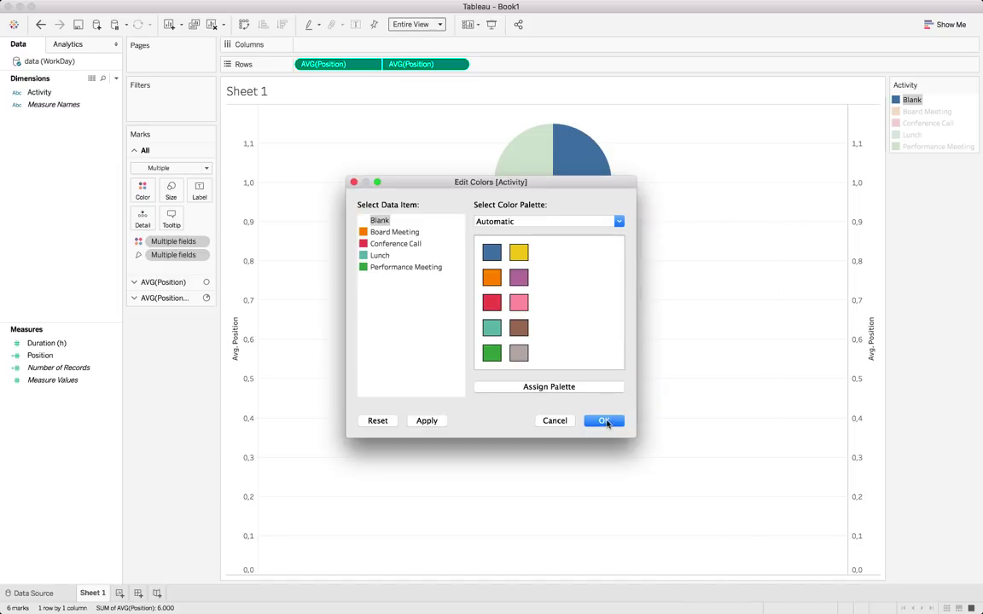
{"action": "left_click", "coordinate": [604, 421]}
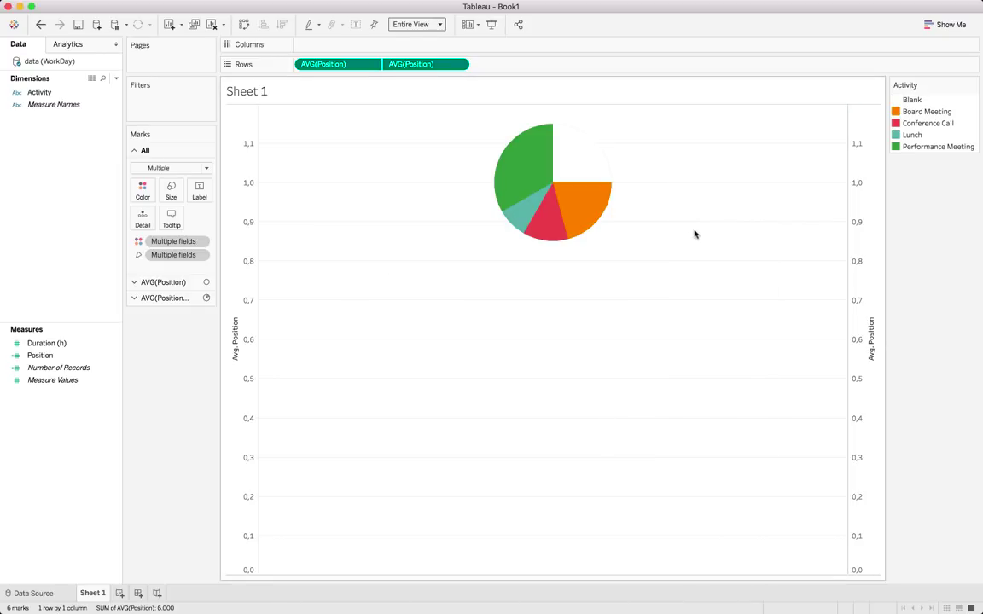
- Synchronize the two Position axes and hide the right axis header
{"action": "right_click", "coordinate": [878, 264]}
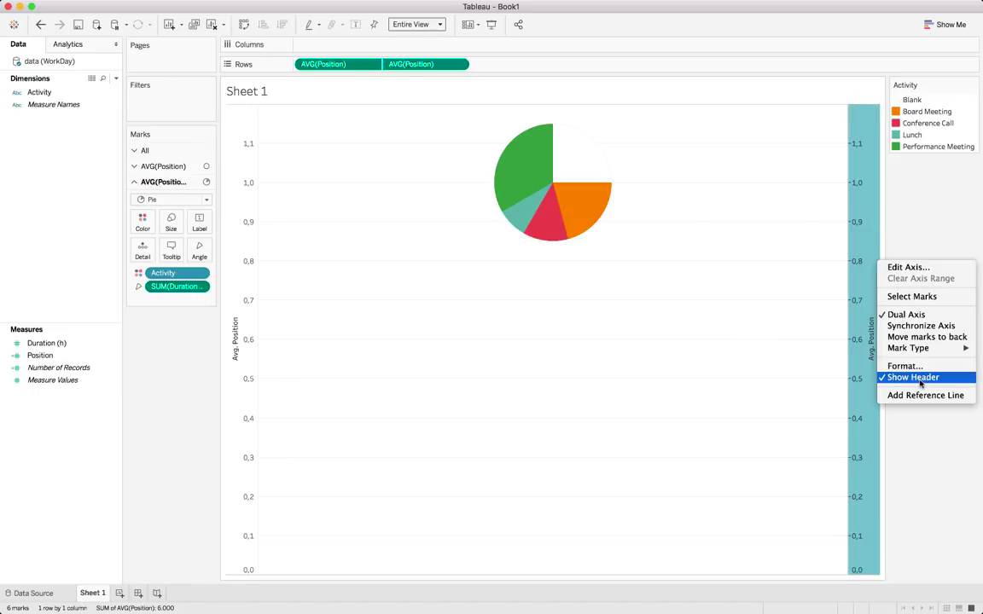
{"action": "left_click", "coordinate": [920, 325]}
{"action": "right_click", "coordinate": [872, 287]}
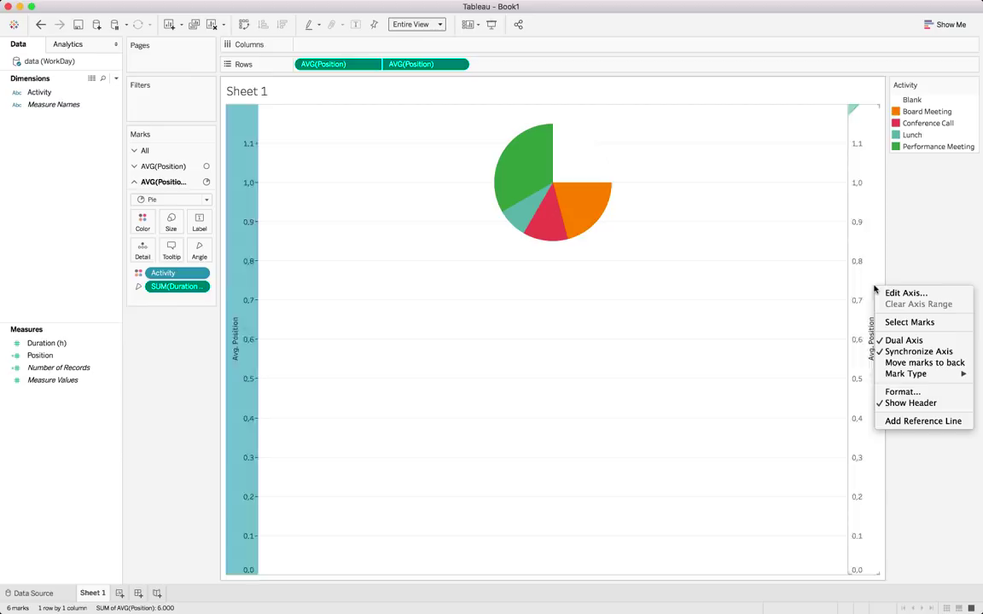
{"action": "left_click", "coordinate": [906, 403]}
- Hide the left axis header and the Sheet 1 title
{"action": "right_click", "coordinate": [246, 260]}
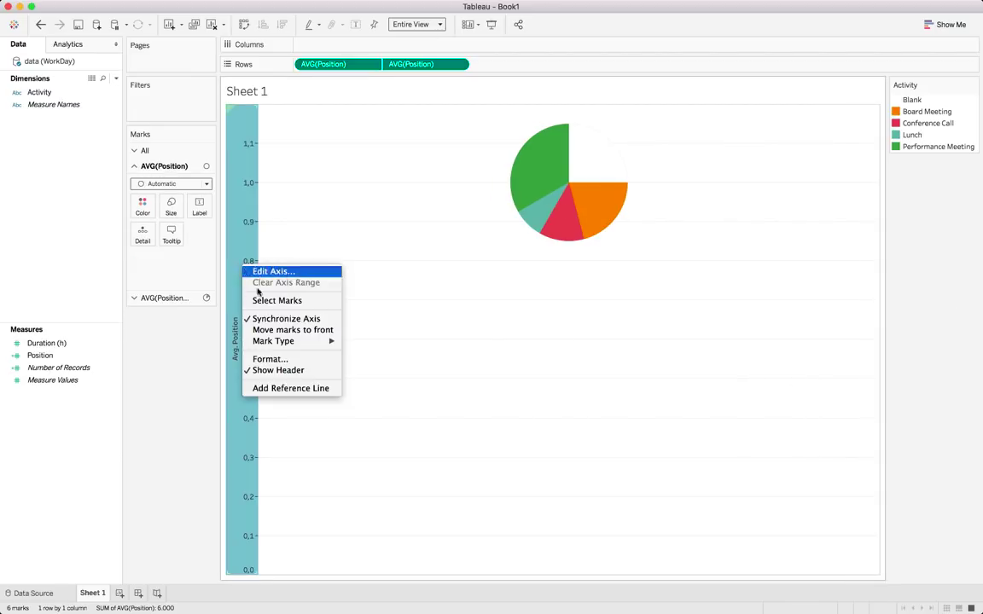
{"action": "left_click", "coordinate": [287, 372]}
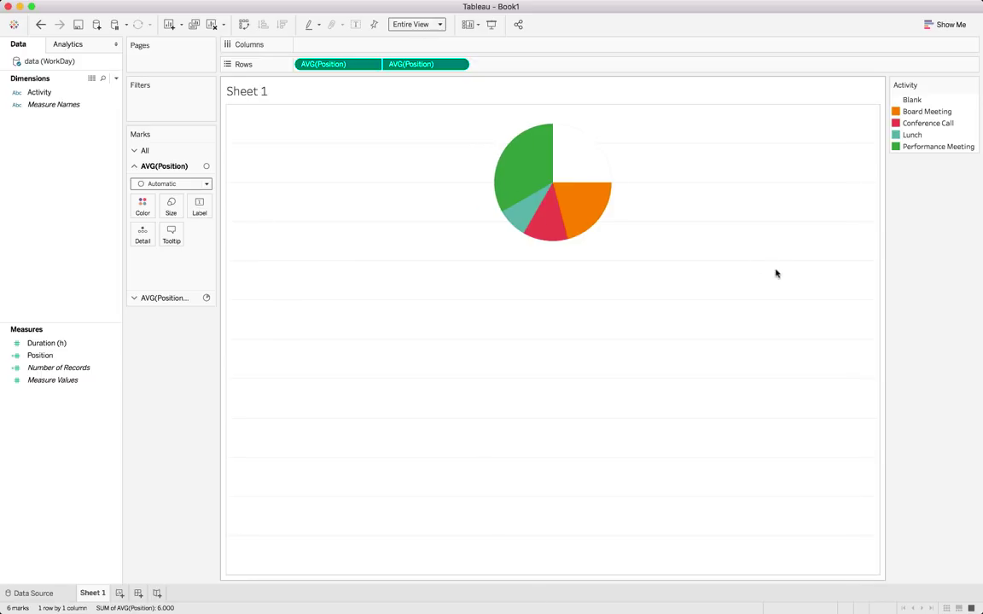
{"action": "right_click", "coordinate": [254, 100]}
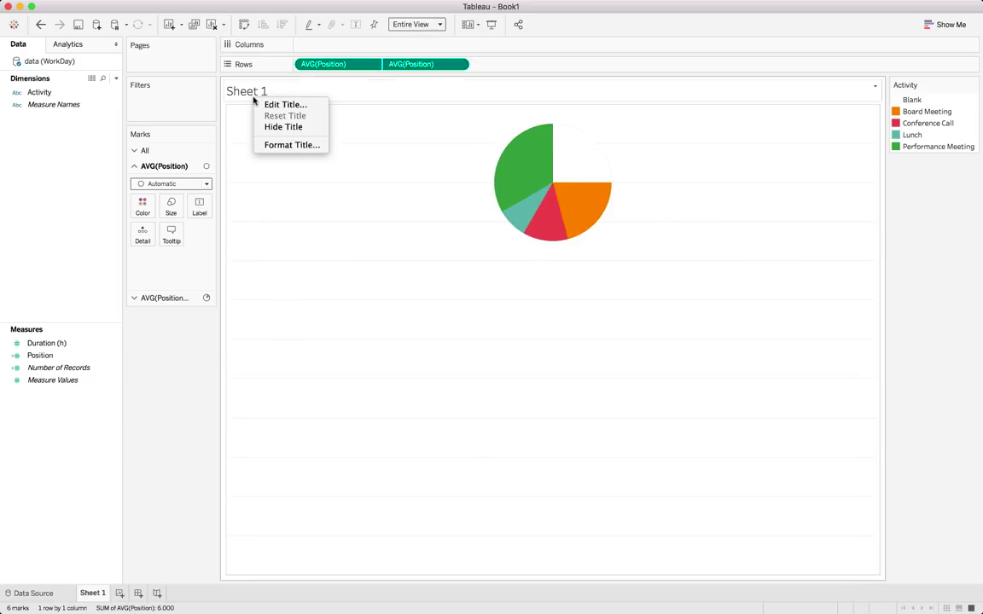
{"action": "left_click", "coordinate": [289, 125]}
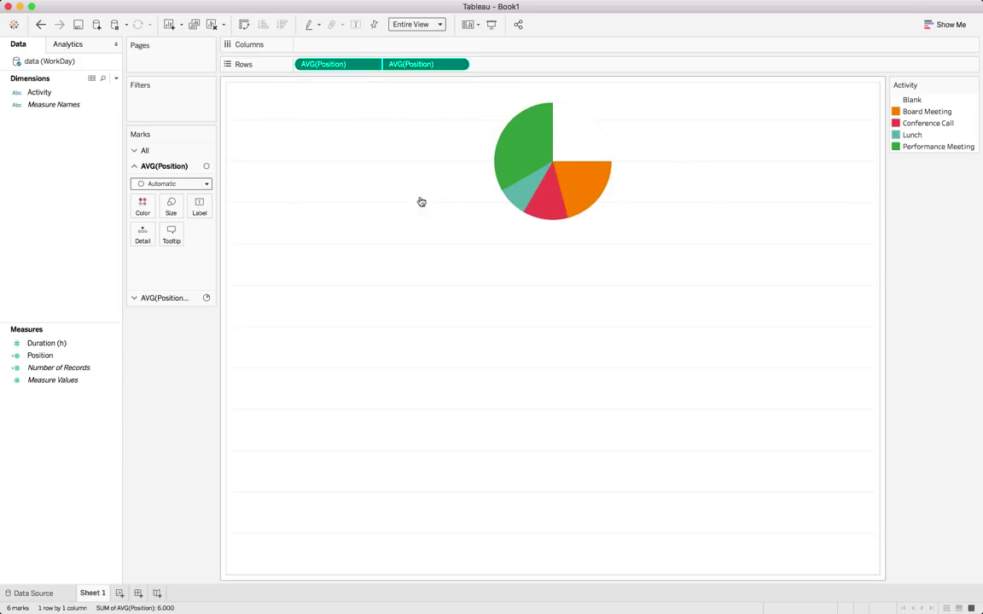
- In Format Borders, set the Grand Total pane and header and Row/Column Divider borders to None
{"action": "right_click", "coordinate": [314, 194]}
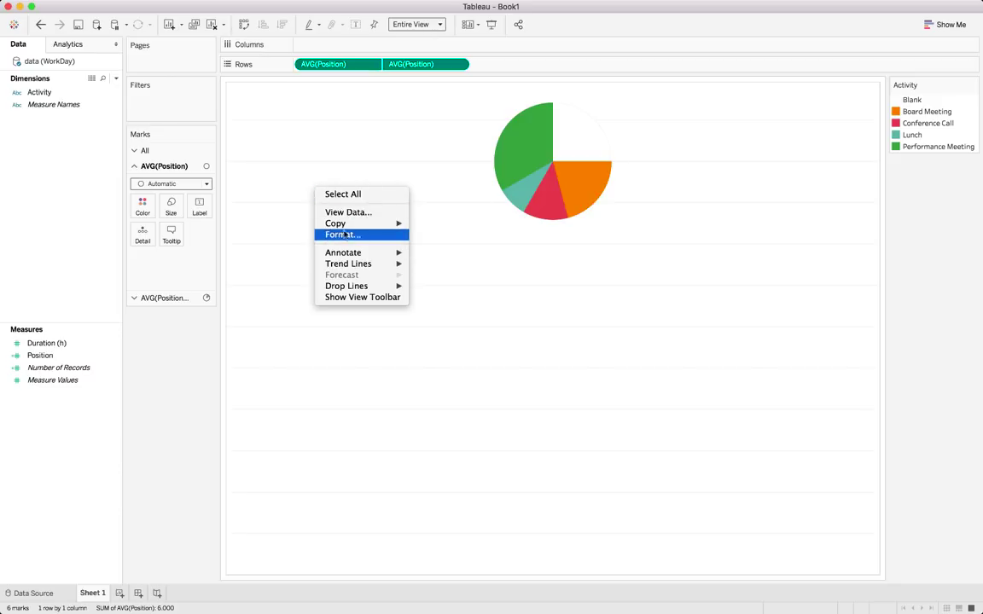
{"action": "left_click", "coordinate": [323, 212]}
{"action": "left_click", "coordinate": [57, 65]}
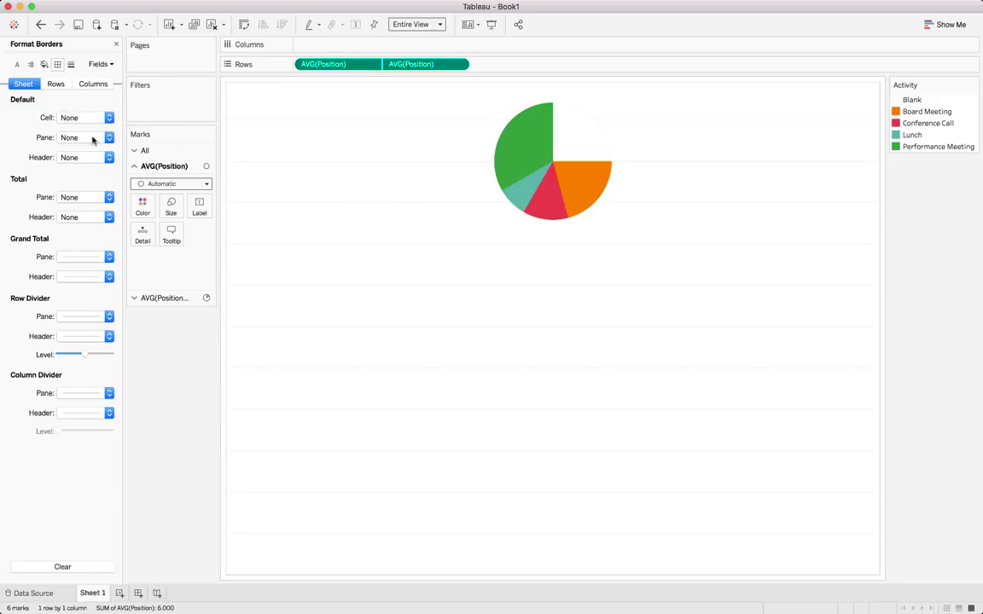
{"action": "left_click", "coordinate": [85, 256]}
{"action": "left_click", "coordinate": [81, 273]}
{"action": "left_click", "coordinate": [76, 276]}
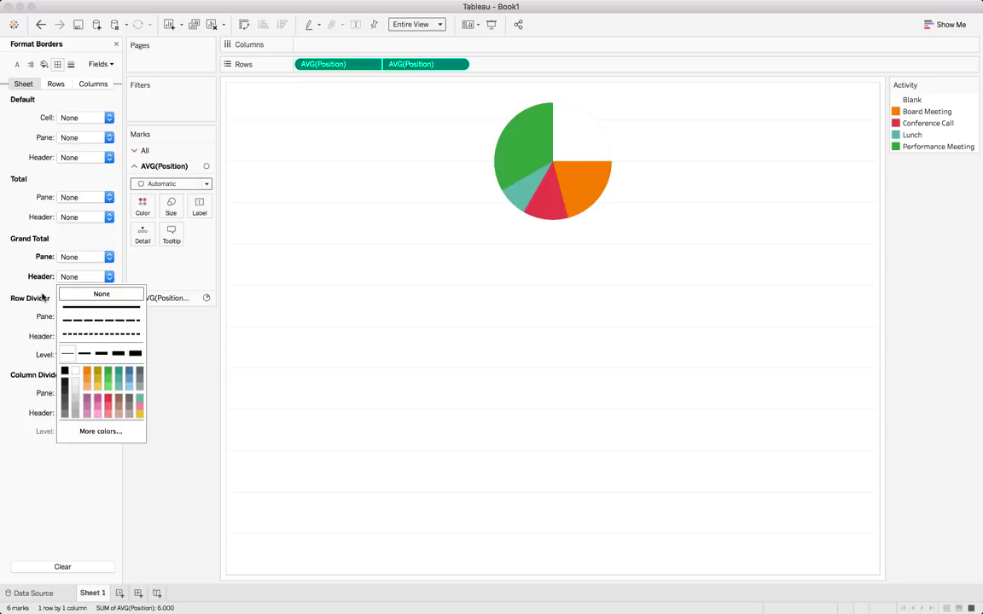
{"action": "left_click", "coordinate": [42, 297]}
{"action": "left_click", "coordinate": [77, 318]}
{"action": "left_click", "coordinate": [42, 299]}
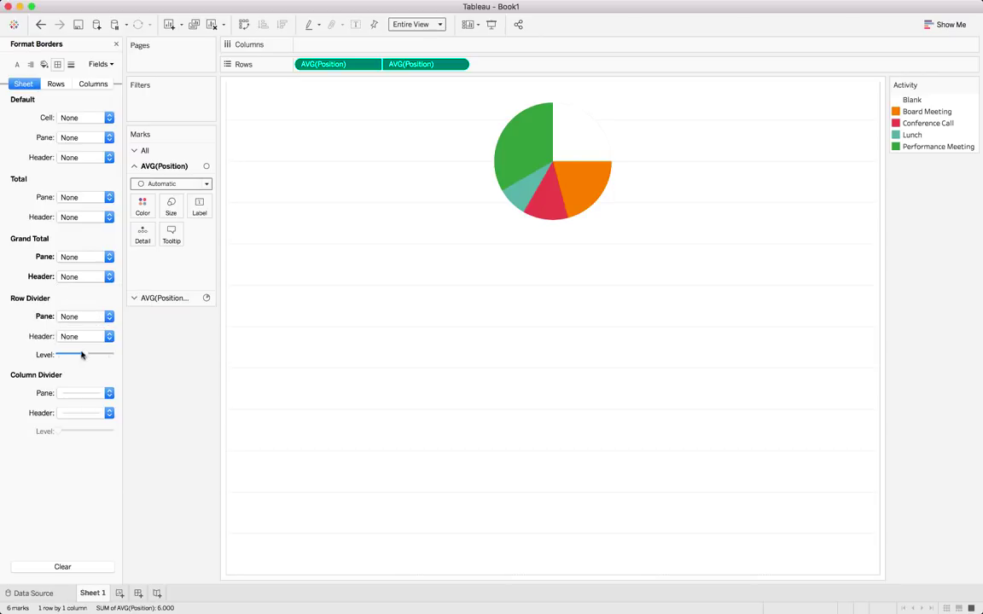
{"action": "left_click", "coordinate": [94, 394]}
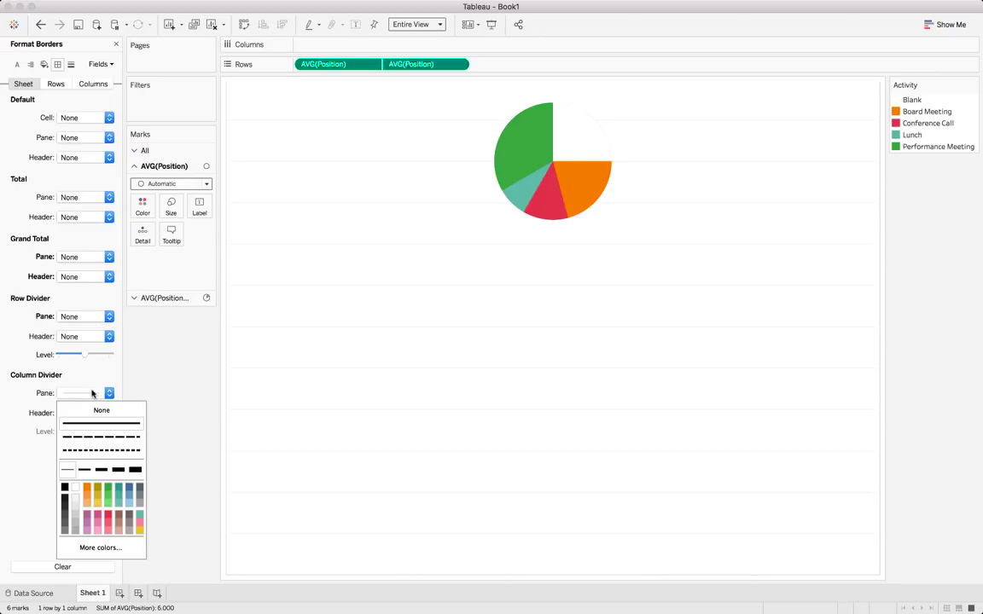
{"action": "left_click", "coordinate": [38, 405]}
- Set Zero, Trend, Reference and Drop lines and Axis Ticks to None
{"action": "left_click", "coordinate": [71, 64]}
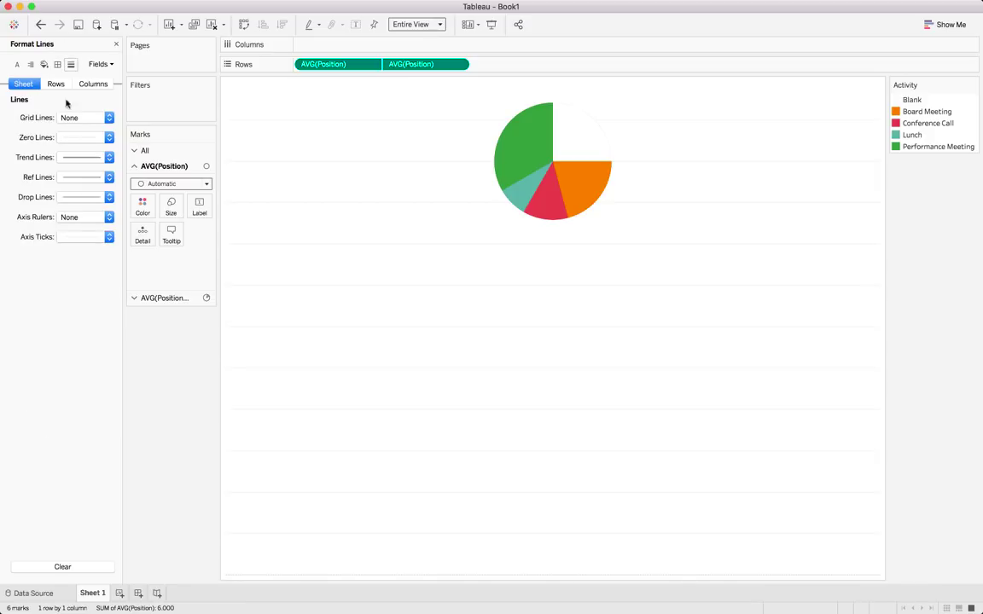
{"action": "left_click", "coordinate": [74, 137]}
{"action": "left_click", "coordinate": [89, 150]}
{"action": "left_click", "coordinate": [43, 156]}
{"action": "left_click", "coordinate": [76, 158]}
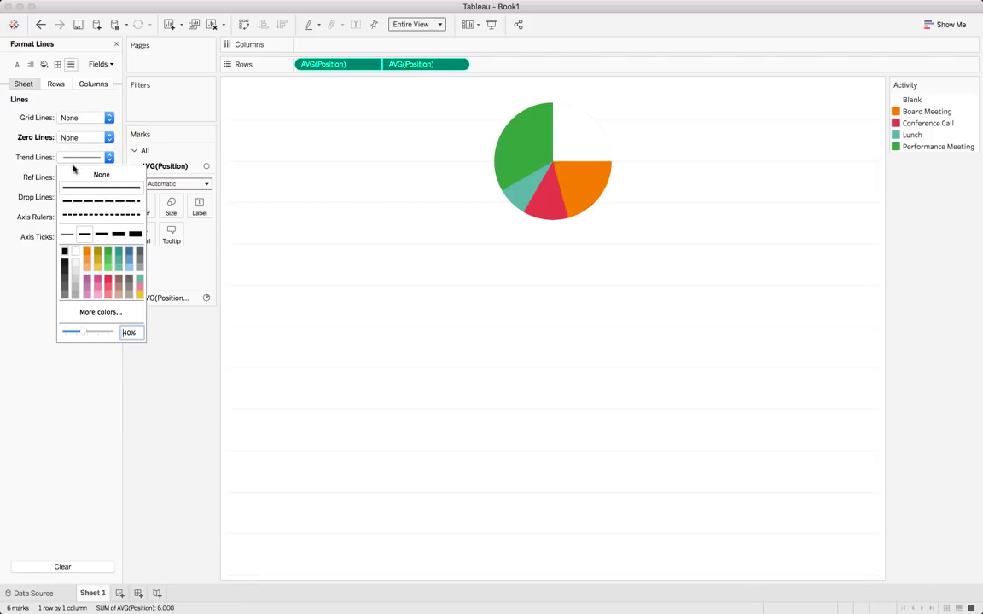
{"action": "left_click", "coordinate": [75, 173]}
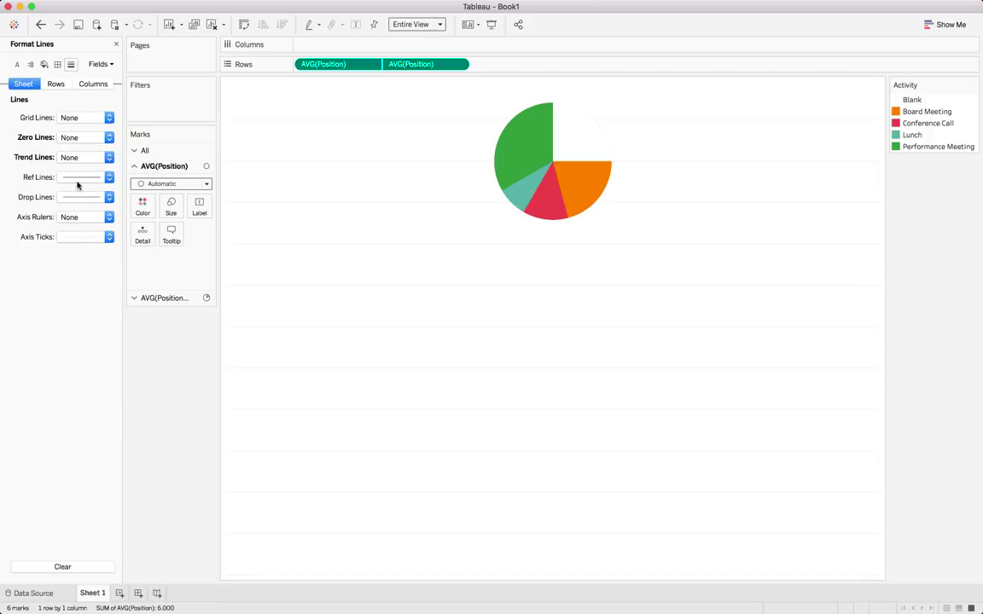
{"action": "left_click", "coordinate": [79, 177]}
{"action": "left_click", "coordinate": [100, 194]}
{"action": "left_click", "coordinate": [92, 197]}
{"action": "left_click", "coordinate": [94, 212]}
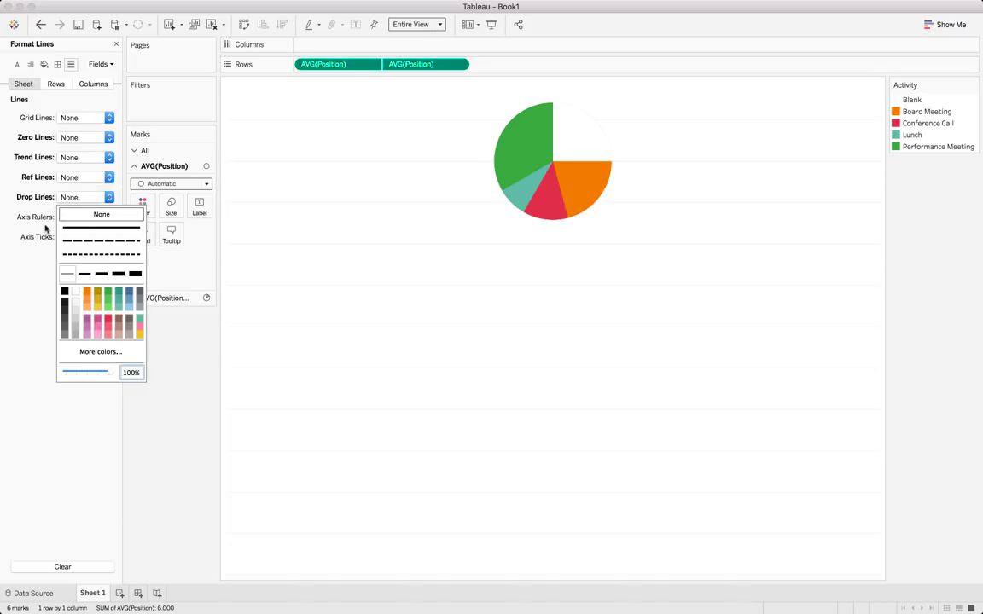
{"action": "left_click", "coordinate": [77, 237]}
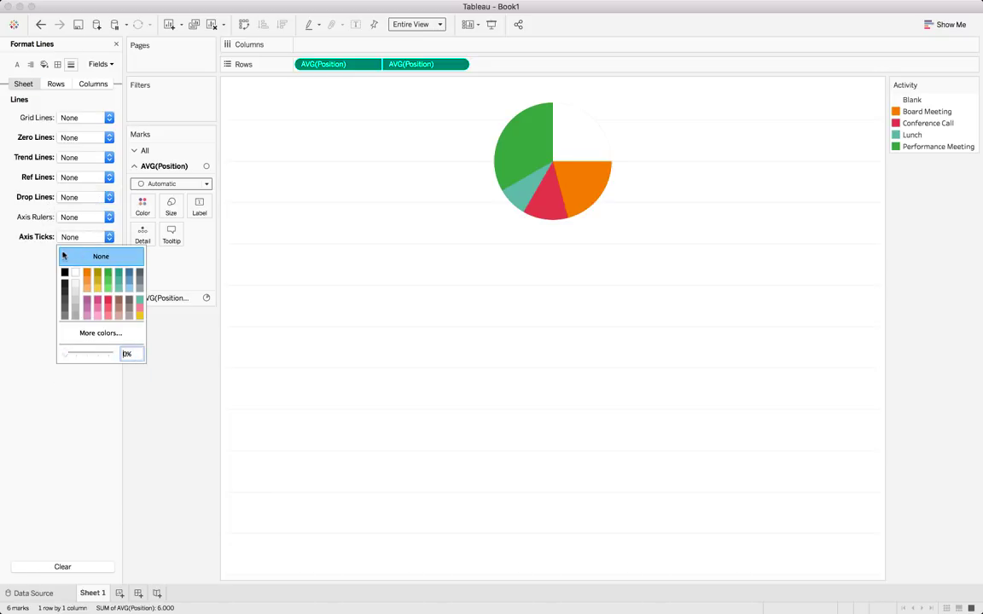
{"action": "left_click", "coordinate": [65, 256]}
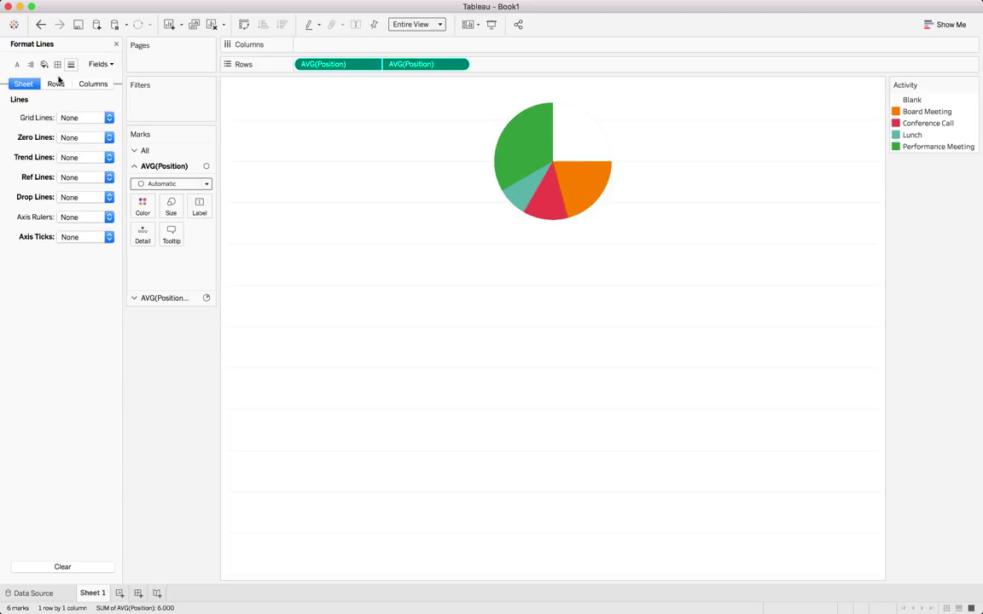
- Remove trend lines for all mark layers, ending on the Borders formatting
{"action": "left_click", "coordinate": [143, 150]}
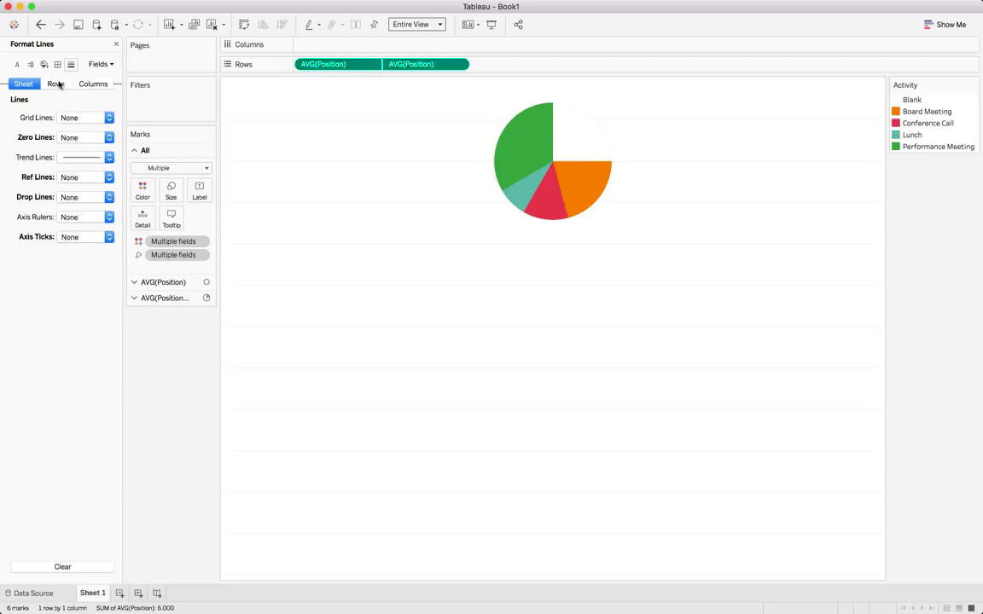
{"action": "left_click", "coordinate": [75, 154]}
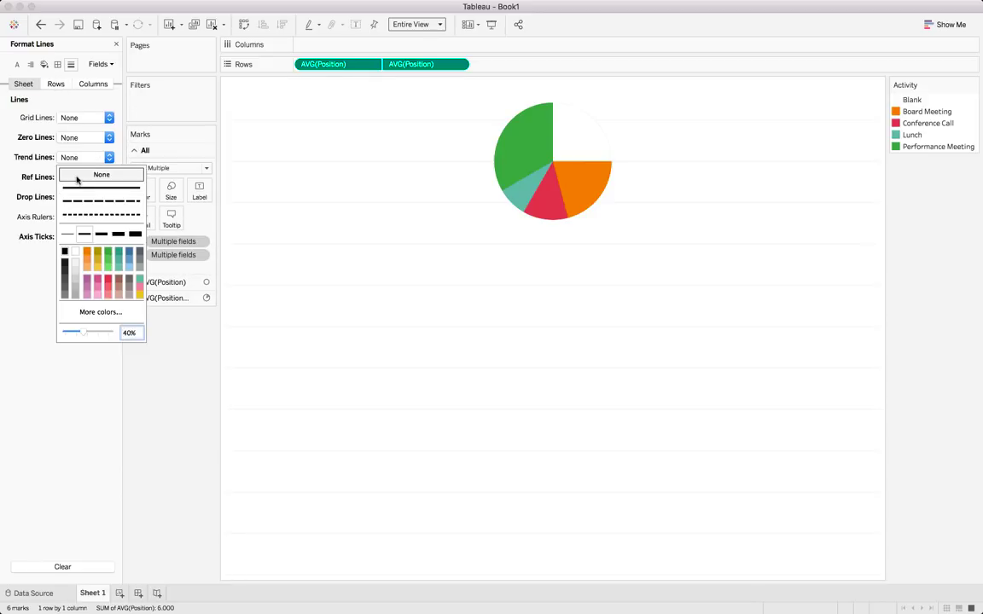
{"action": "left_click", "coordinate": [79, 172]}
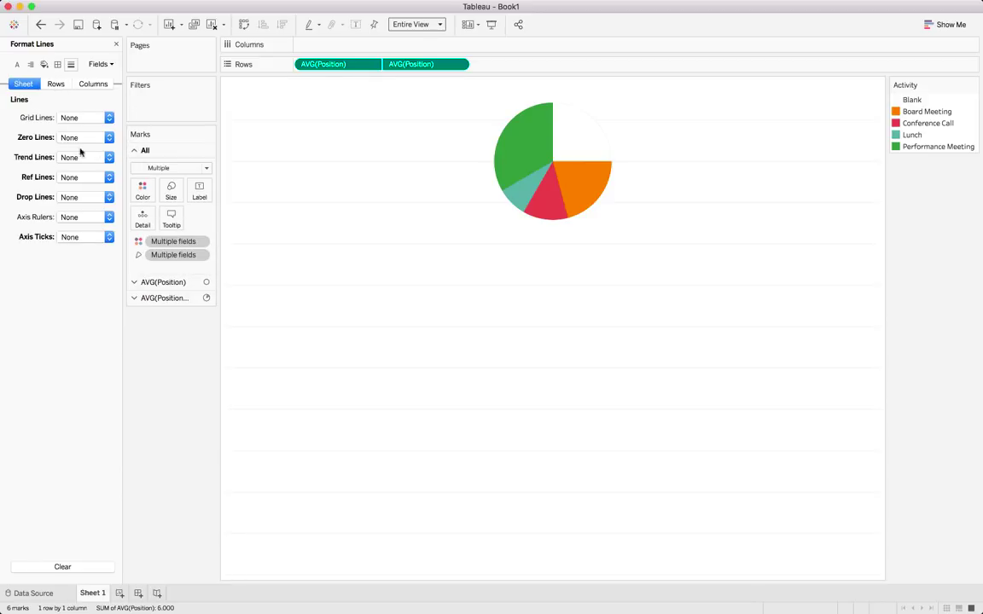
{"action": "left_click", "coordinate": [59, 66]}
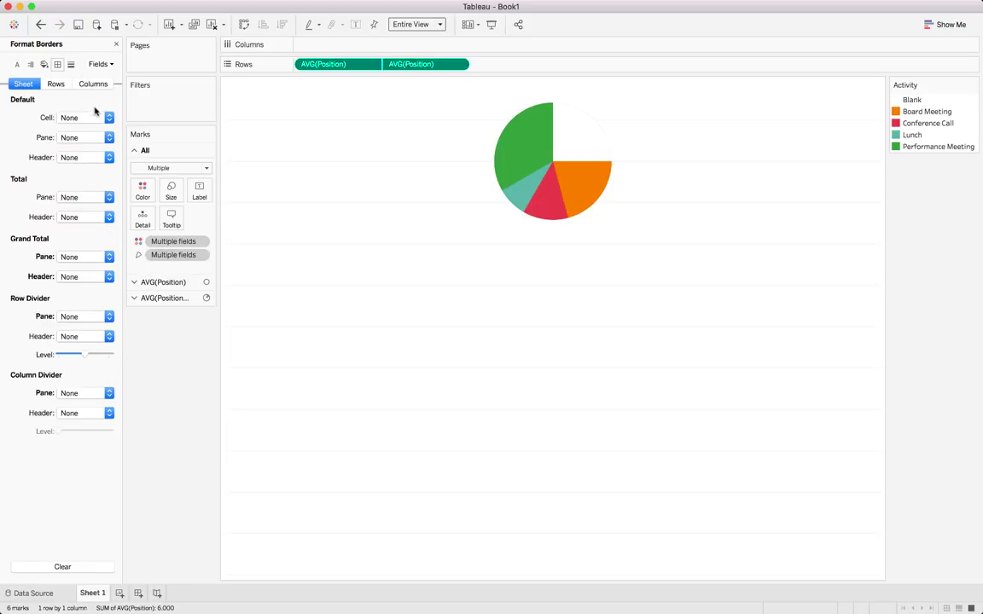
{"action": "left_click", "coordinate": [71, 64]}
{"action": "left_click", "coordinate": [58, 65]}
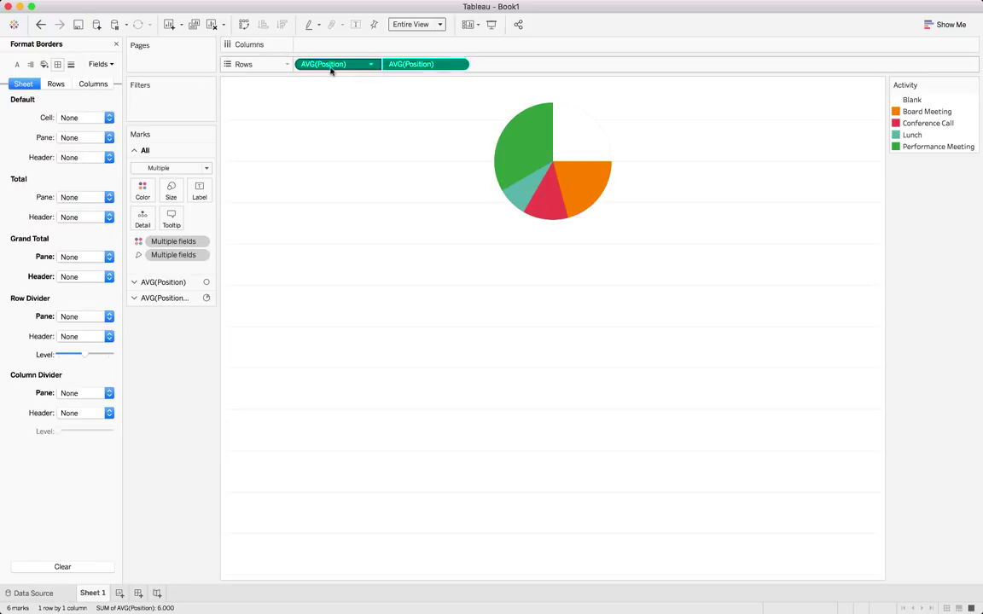
- Switch the Format pane to line formatting for Rows
{"action": "right_click", "coordinate": [342, 137]}
{"action": "mouse_move", "coordinate": [372, 176]}
{"action": "key", "text": "Escape"}
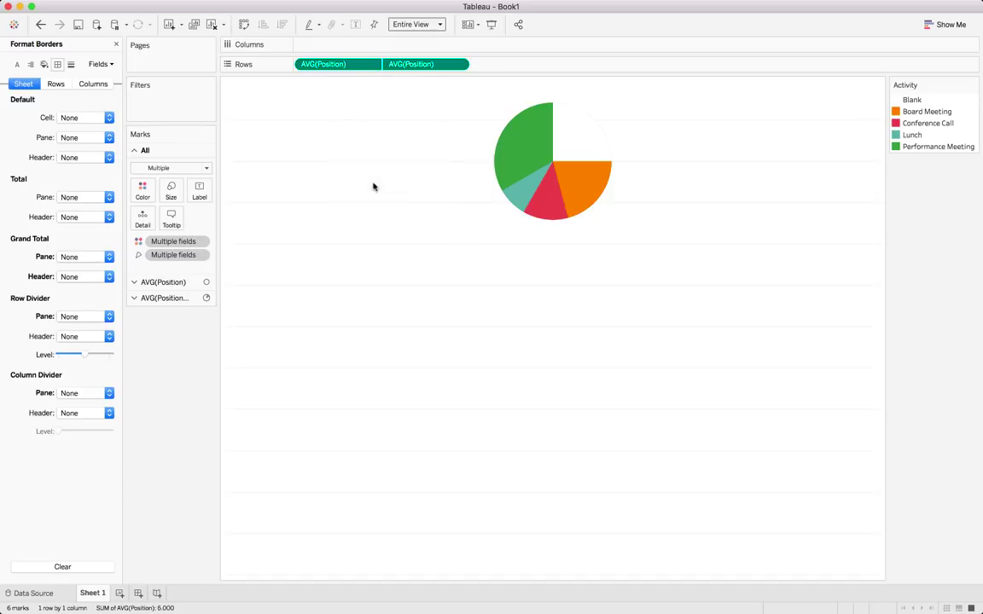
{"action": "left_click", "coordinate": [55, 84]}
{"action": "left_click", "coordinate": [91, 84]}
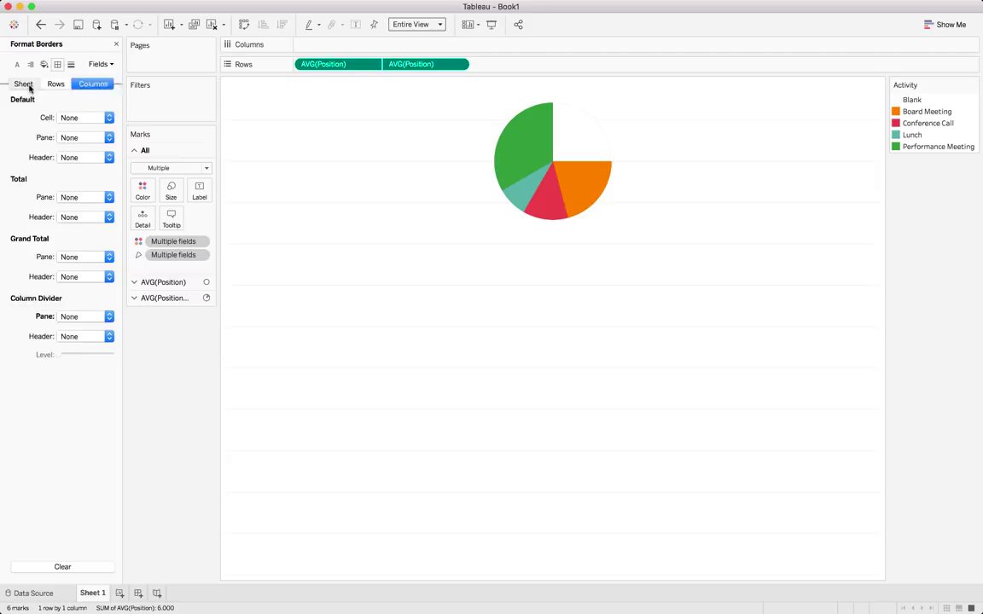
{"action": "left_click", "coordinate": [26, 83]}
{"action": "left_click", "coordinate": [71, 64]}
{"action": "left_click", "coordinate": [55, 84]}
{"action": "left_click", "coordinate": [93, 83]}
{"action": "left_click", "coordinate": [23, 84]}
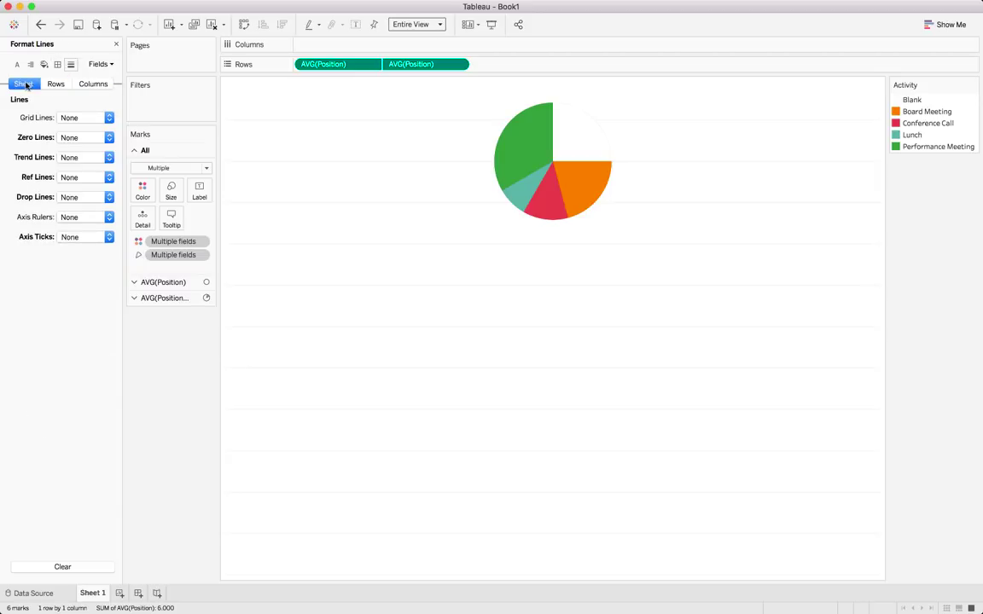
{"action": "left_click", "coordinate": [134, 298]}
{"action": "left_click", "coordinate": [56, 83]}
- Set the Rows grid lines to None behind the pie
{"action": "left_click", "coordinate": [75, 117]}
{"action": "left_click", "coordinate": [81, 136]}
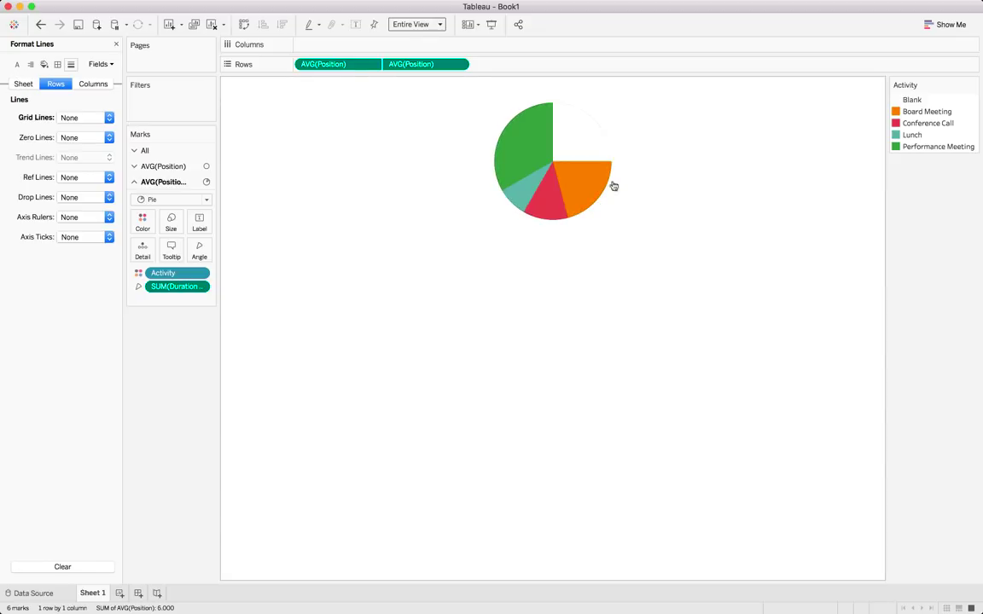
{"action": "mouse_move", "coordinate": [528, 181]}
{"action": "mouse_move", "coordinate": [561, 201]}
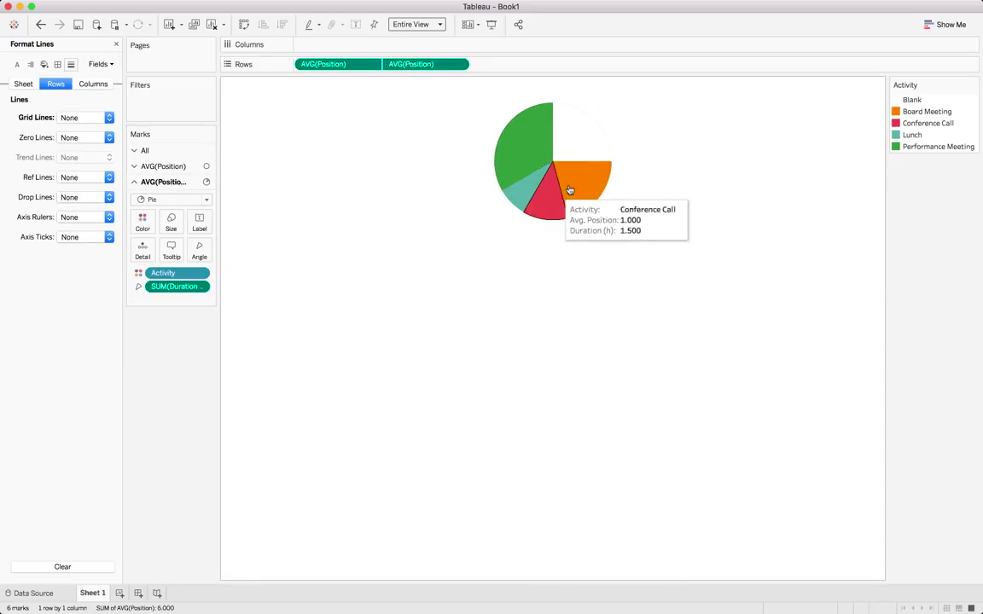
{"action": "mouse_move", "coordinate": [529, 134]}
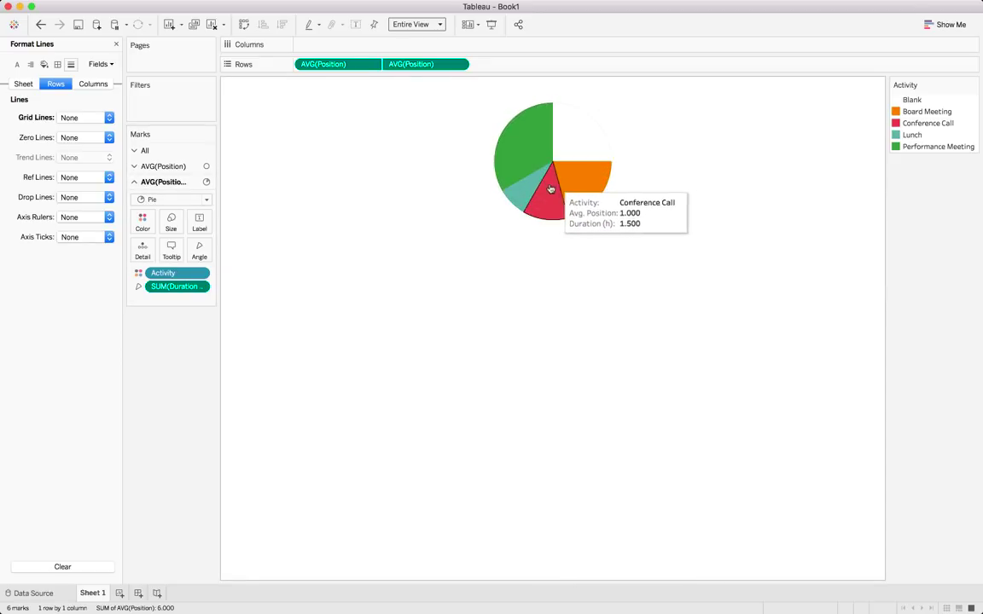
{"action": "mouse_move", "coordinate": [583, 181]}
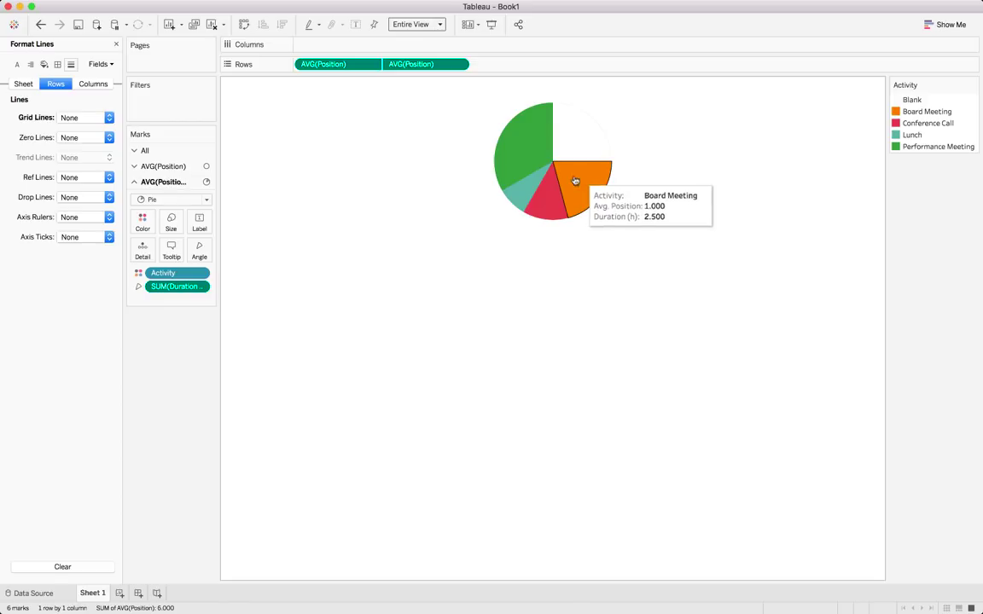
- Set the first AVG(Position) layer's mark type to Shape and open More Shapes in the Edit Shape dialog
{"action": "left_click", "coordinate": [171, 168]}
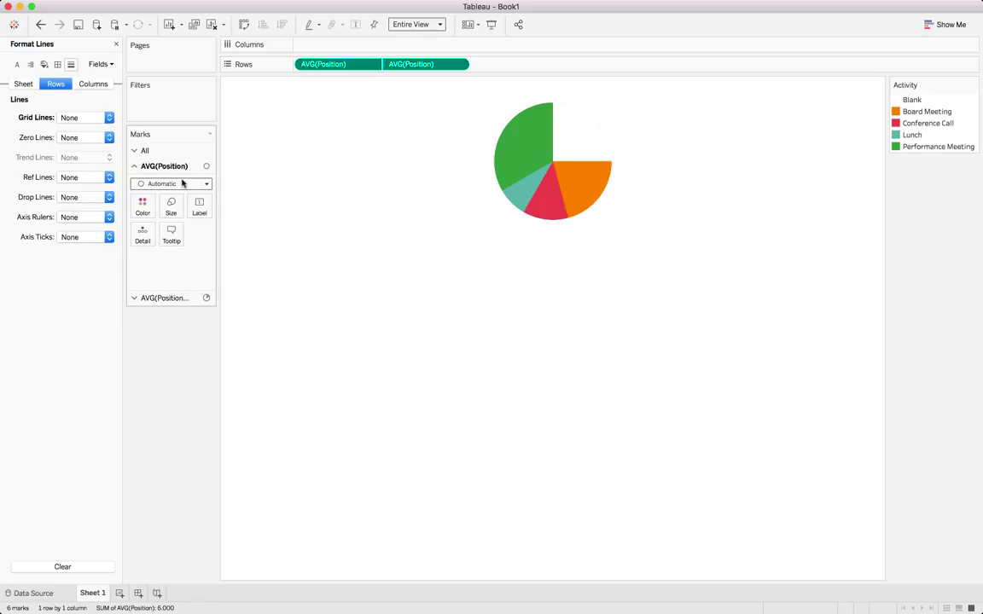
{"action": "left_click", "coordinate": [180, 186]}
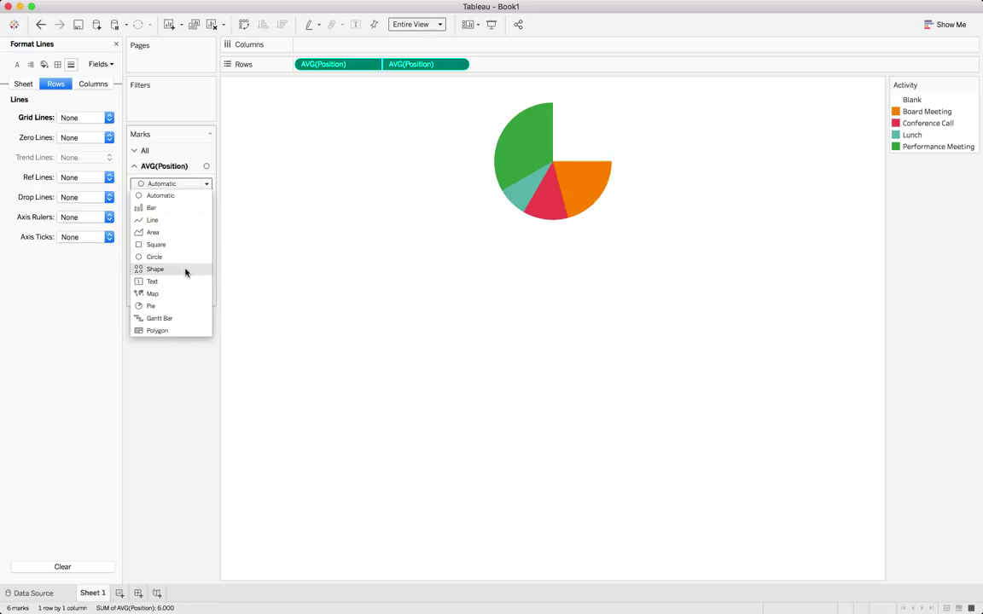
{"action": "key", "text": "Escape"}
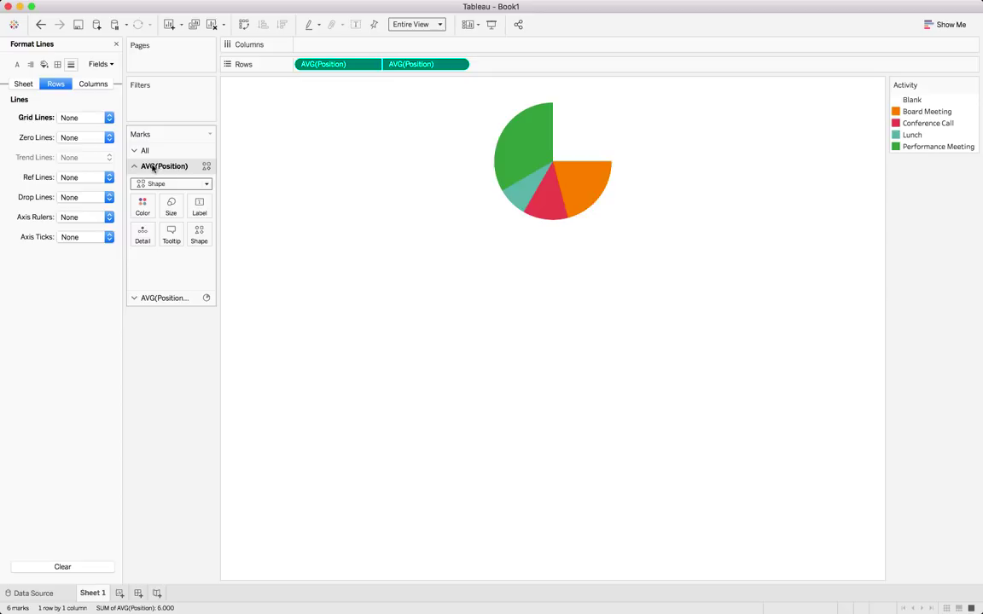
{"action": "left_click", "coordinate": [198, 234]}
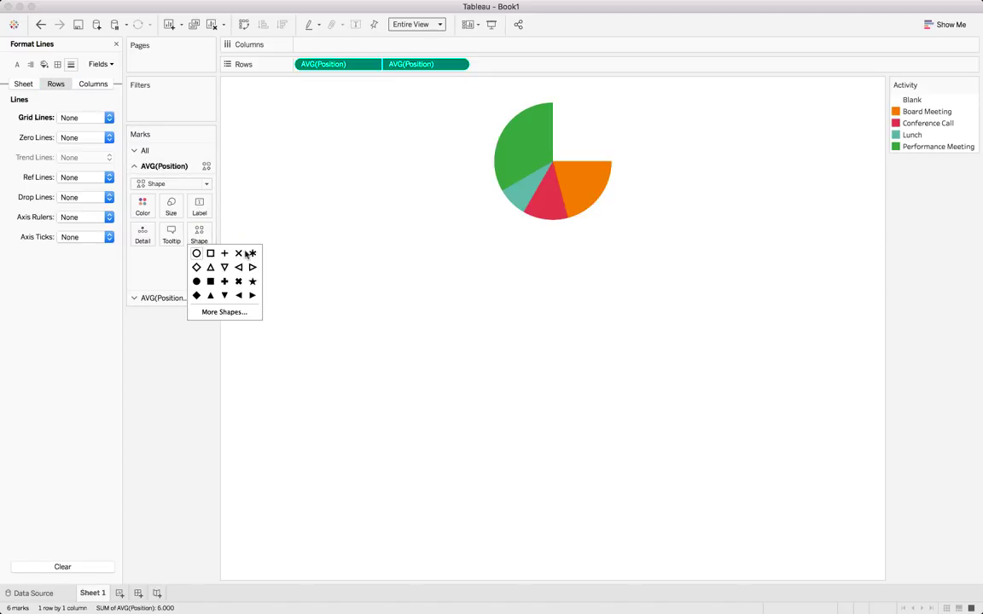
{"action": "left_click", "coordinate": [213, 312]}
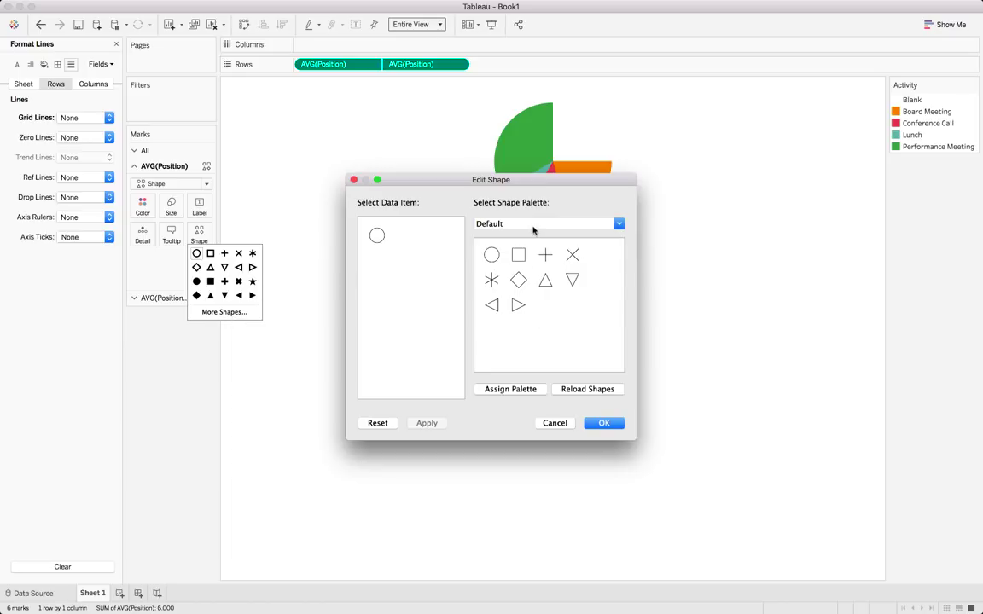
{"action": "key", "text": "super+Tab"}
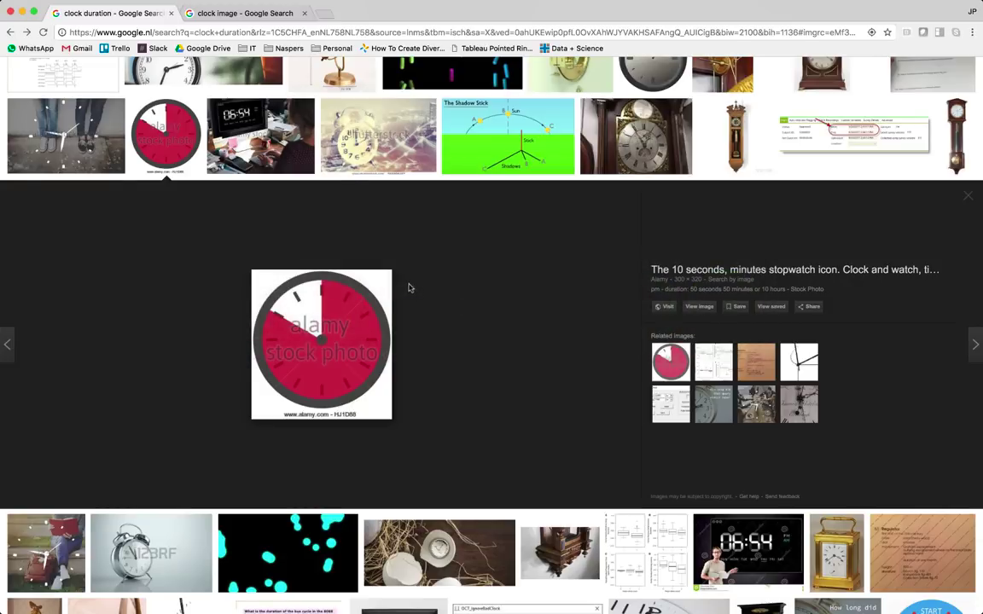
{"action": "left_click", "coordinate": [229, 14]}
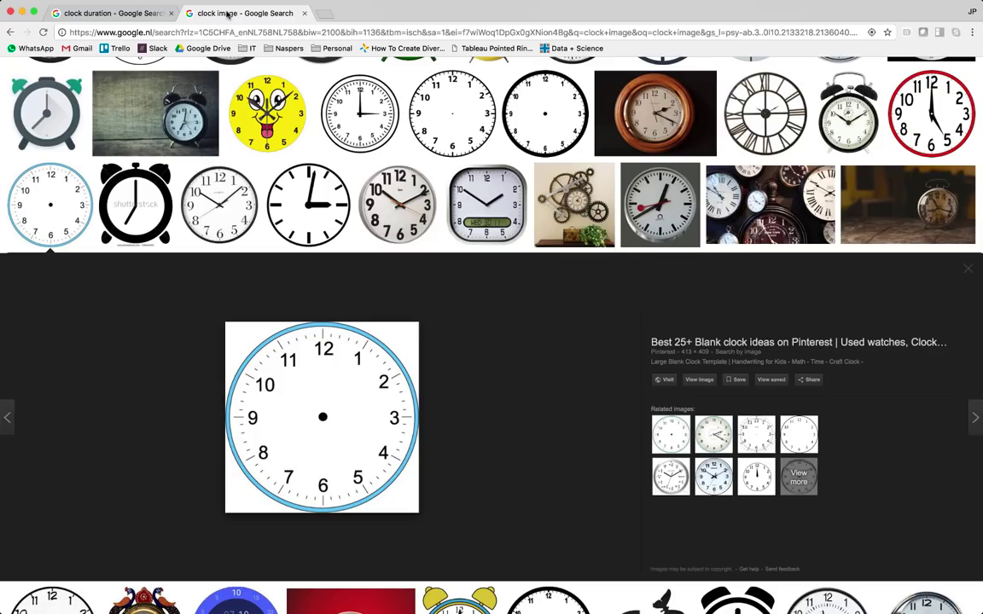
{"action": "scroll", "coordinate": [298, 258], "scroll_direction": "up", "scroll_amount": 4}
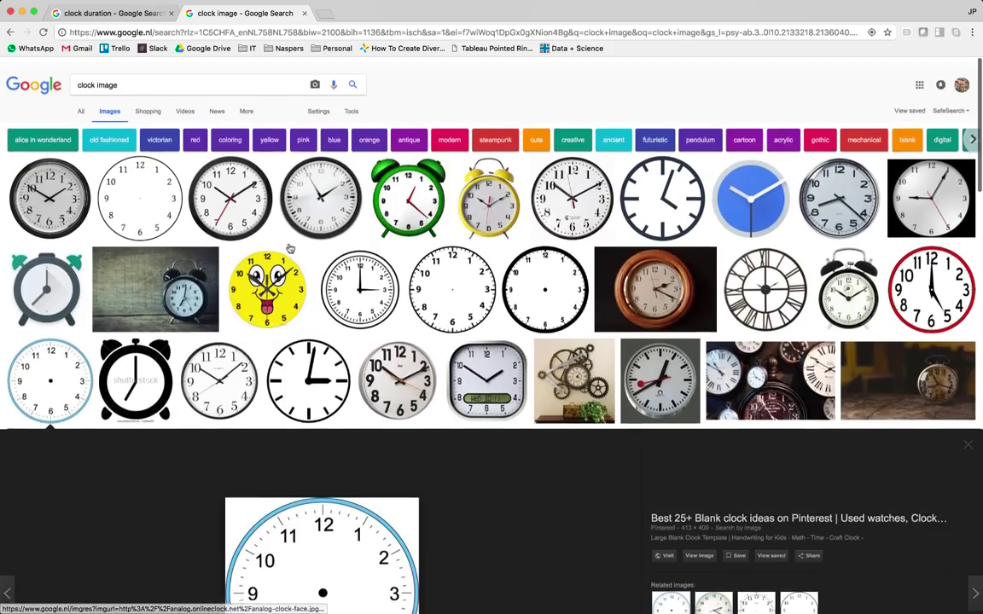
{"action": "scroll", "coordinate": [291, 267], "scroll_direction": "down", "scroll_amount": 2}
{"action": "scroll", "coordinate": [290, 267], "scroll_direction": "down", "scroll_amount": 1}
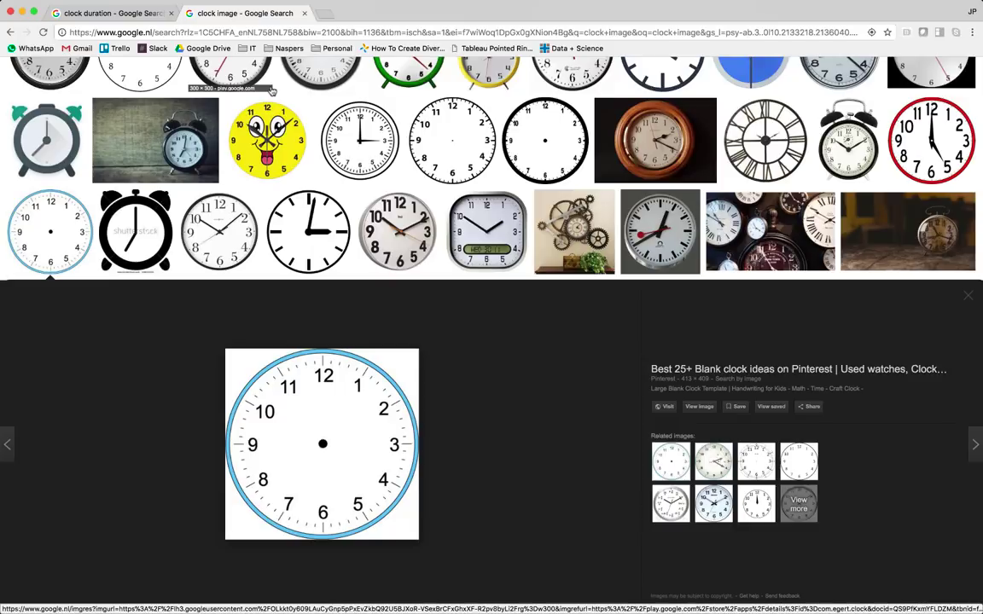
{"action": "key", "text": "super+Tab"}
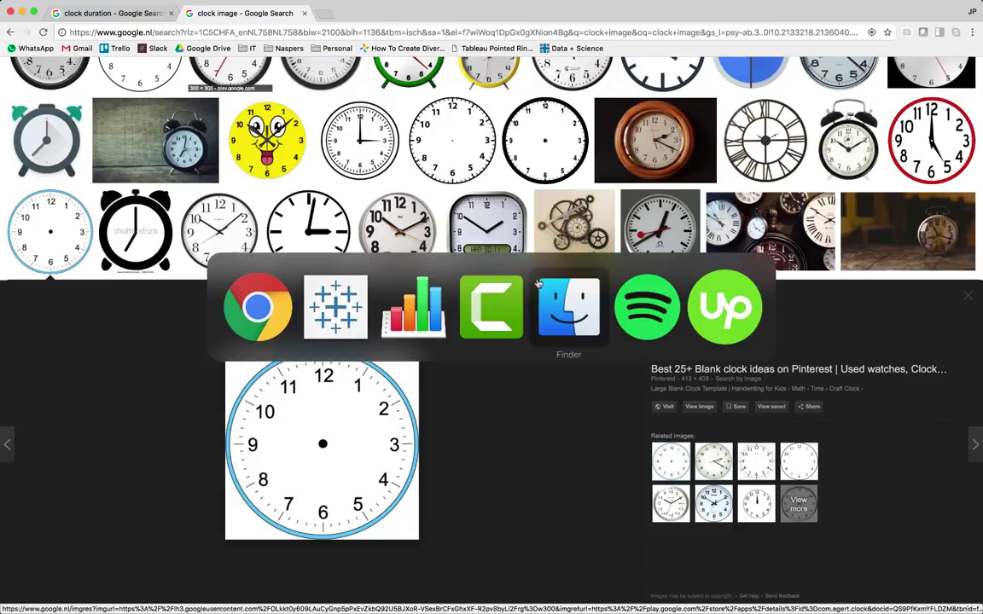
{"action": "left_click", "coordinate": [543, 317]}
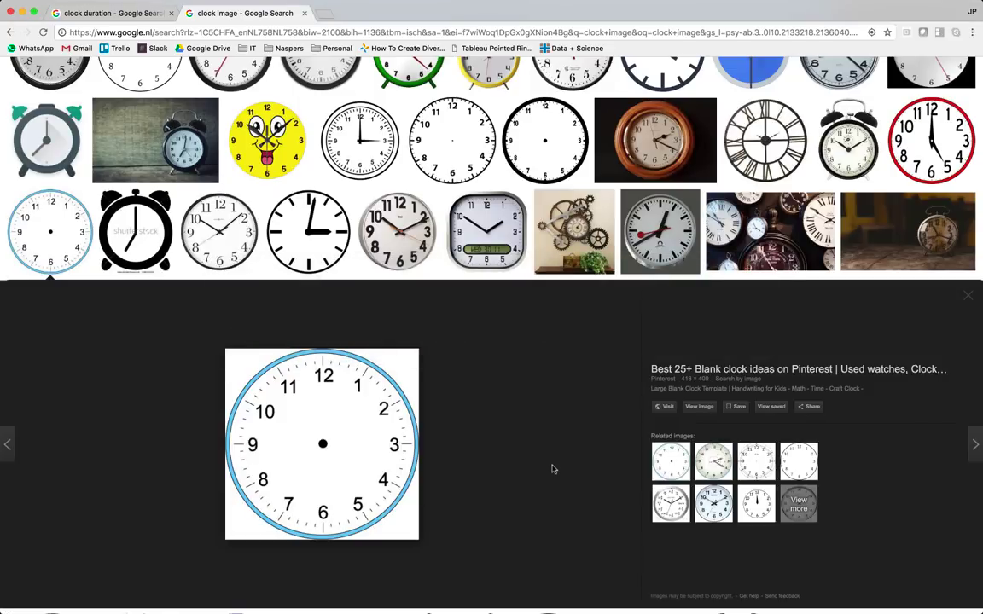
{"action": "key", "text": "super+Tab"}
{"action": "key", "text": "Tab"}
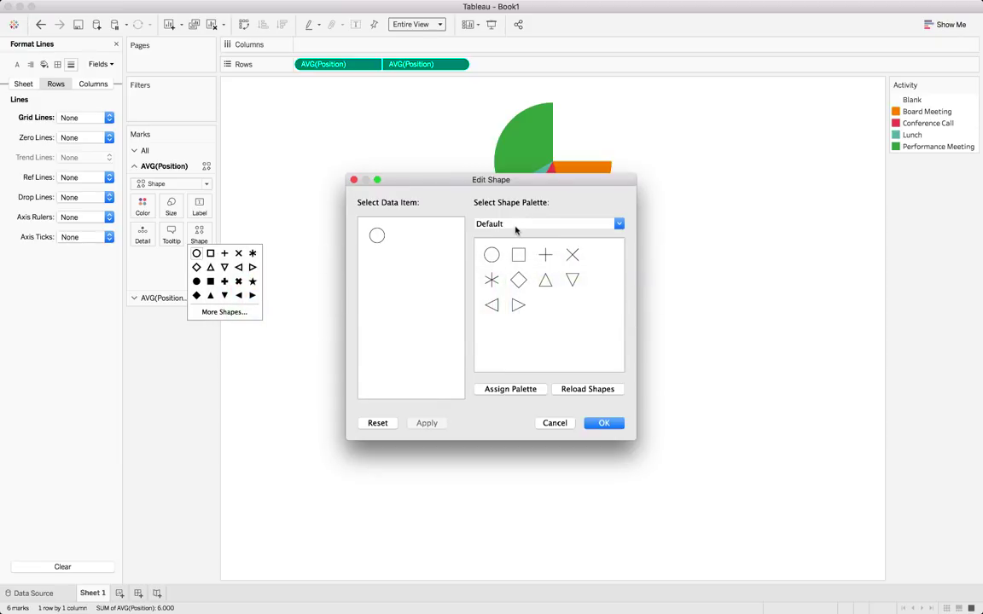
- Assign the clock-face shape from the Custom palette to the data item and confirm it
{"action": "left_click", "coordinate": [515, 228]}
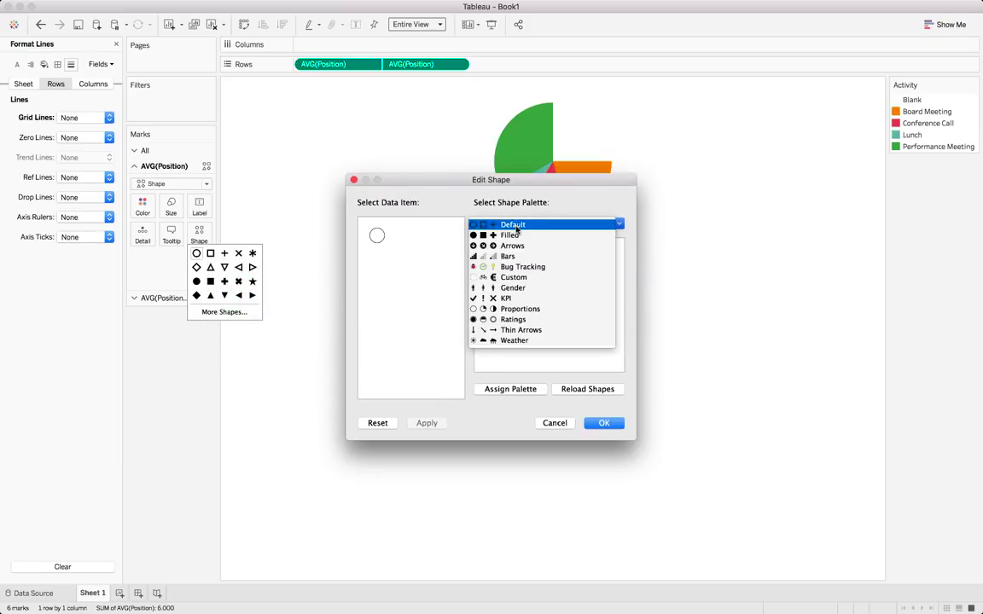
{"action": "left_click", "coordinate": [536, 281]}
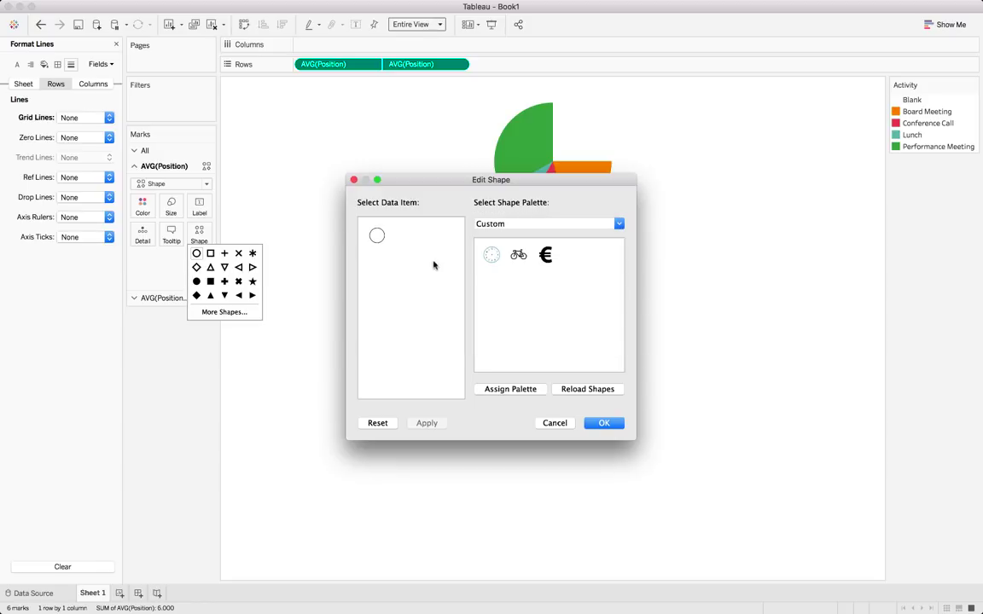
{"action": "left_click", "coordinate": [492, 256]}
{"action": "left_click", "coordinate": [432, 424]}
{"action": "left_click", "coordinate": [593, 425]}
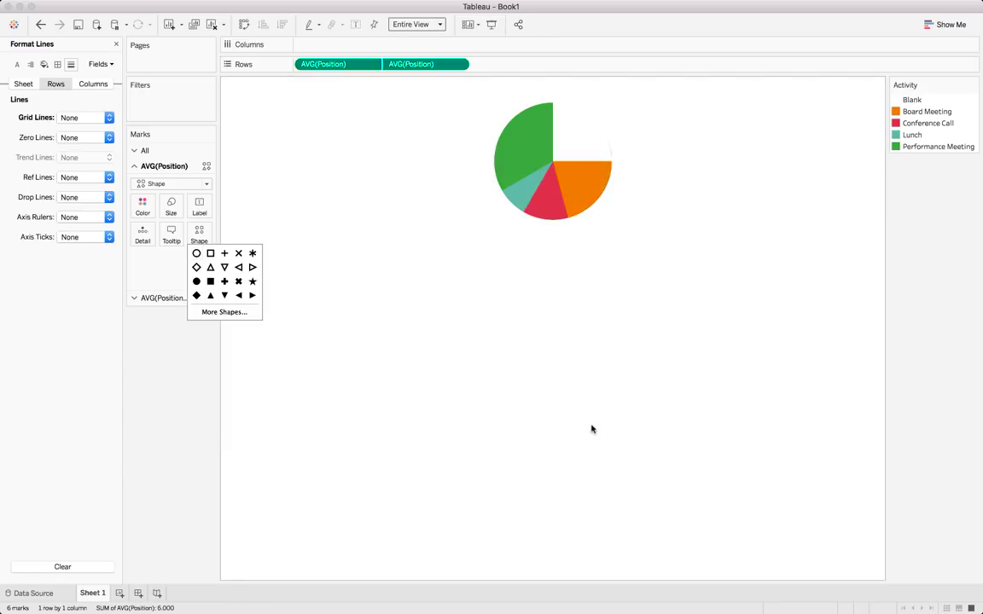
- Move the first AVG(Position) pill on Rows after the second so the pie is on top
{"action": "left_click_drag", "start_coordinate": [327, 65], "coordinate": [499, 69]}
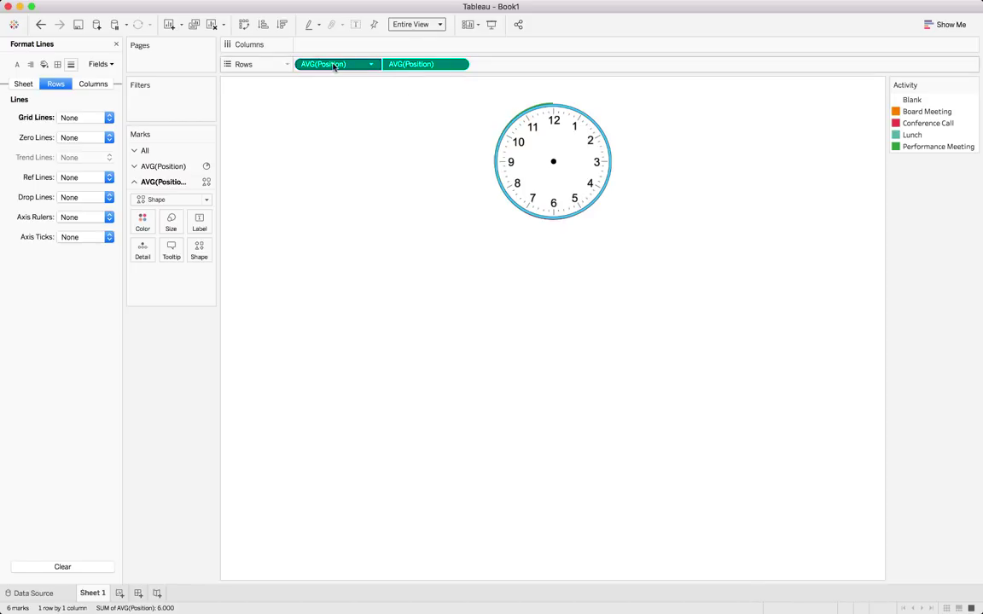
{"action": "mouse_move", "coordinate": [333, 66]}
{"action": "left_mouse_down"}
{"action": "mouse_move", "coordinate": [373, 77]}
{"action": "mouse_move", "coordinate": [533, 72]}
{"action": "mouse_move", "coordinate": [527, 64]}
{"action": "left_mouse_up"}
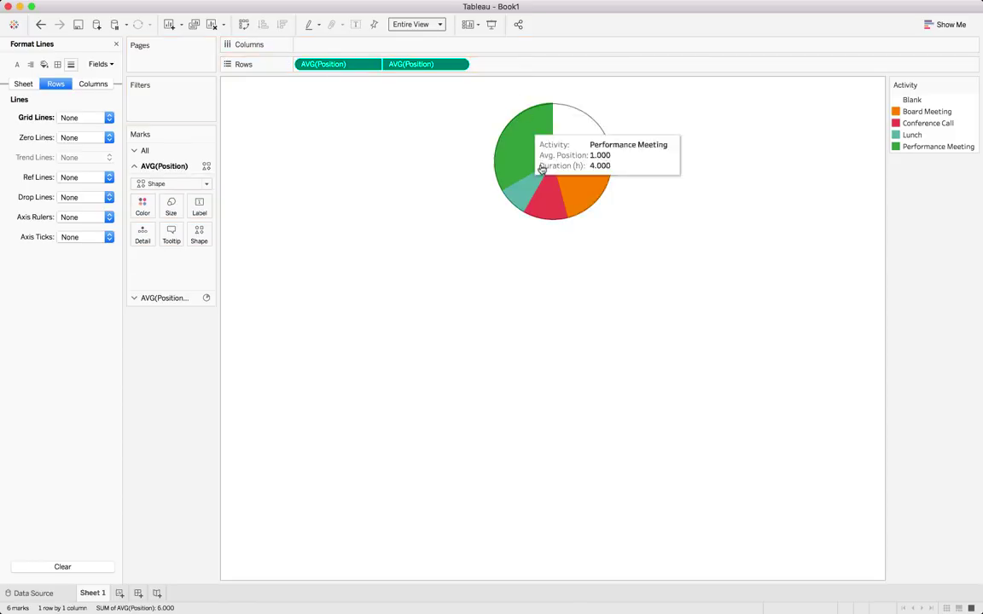
- Close Format Lines and lower the Pie marks' colour opacity to 76%
{"action": "left_click", "coordinate": [117, 45]}
{"action": "left_click", "coordinate": [141, 207]}
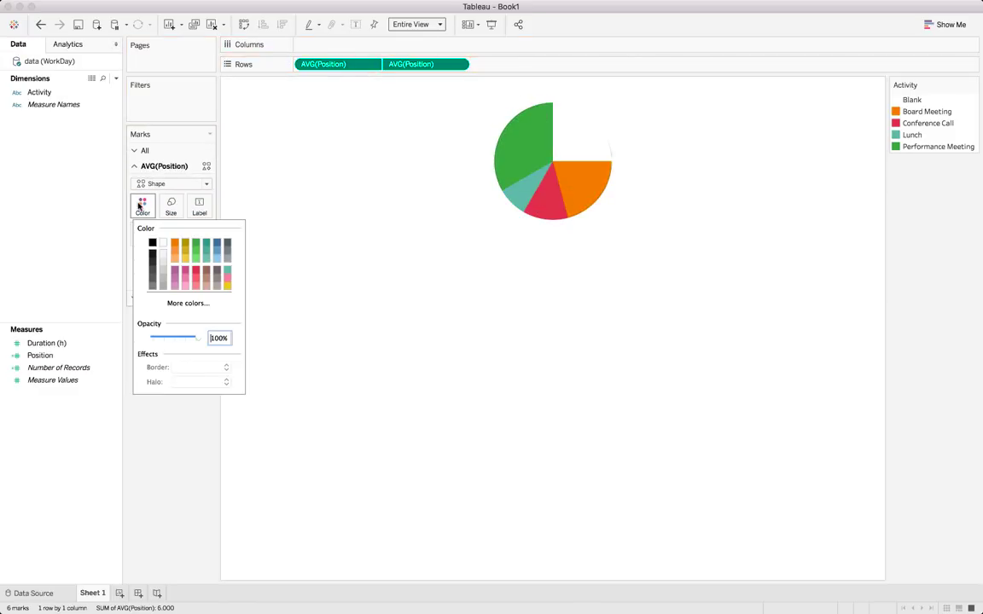
{"action": "left_click", "coordinate": [143, 300]}
{"action": "left_click", "coordinate": [142, 301]}
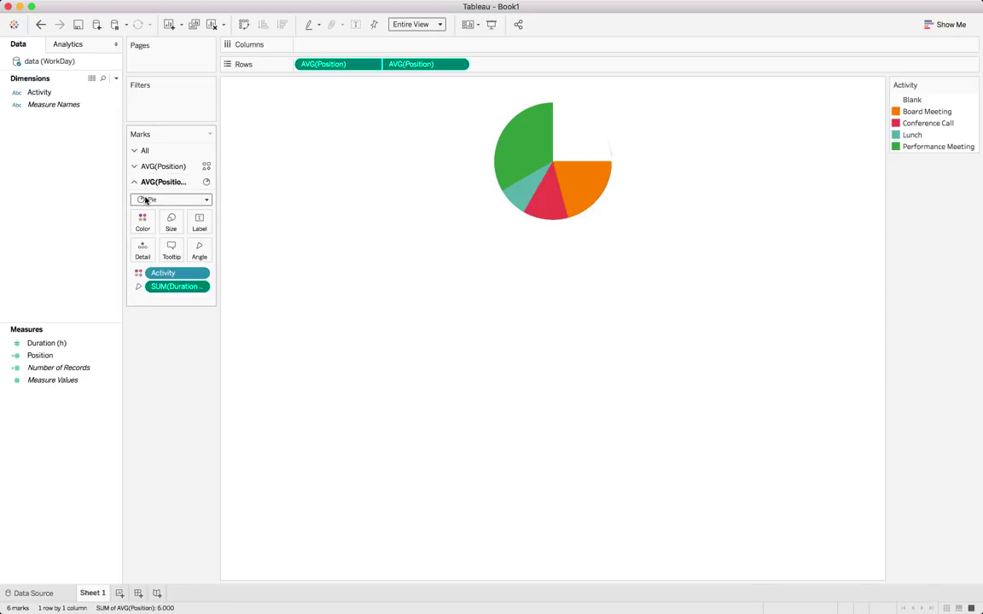
{"action": "left_click", "coordinate": [141, 222]}
{"action": "left_click_drag", "start_coordinate": [200, 291], "coordinate": [168, 292]}
{"action": "left_click", "coordinate": [205, 370]}
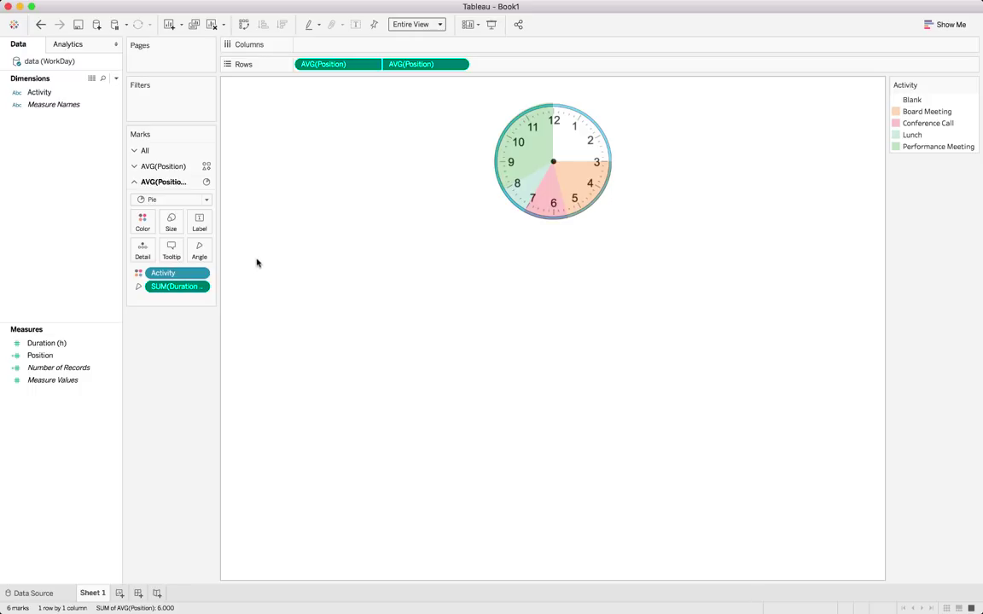
- Increase the Pie marks' size so the wedges reach past the clock rim
{"action": "left_click", "coordinate": [171, 221]}
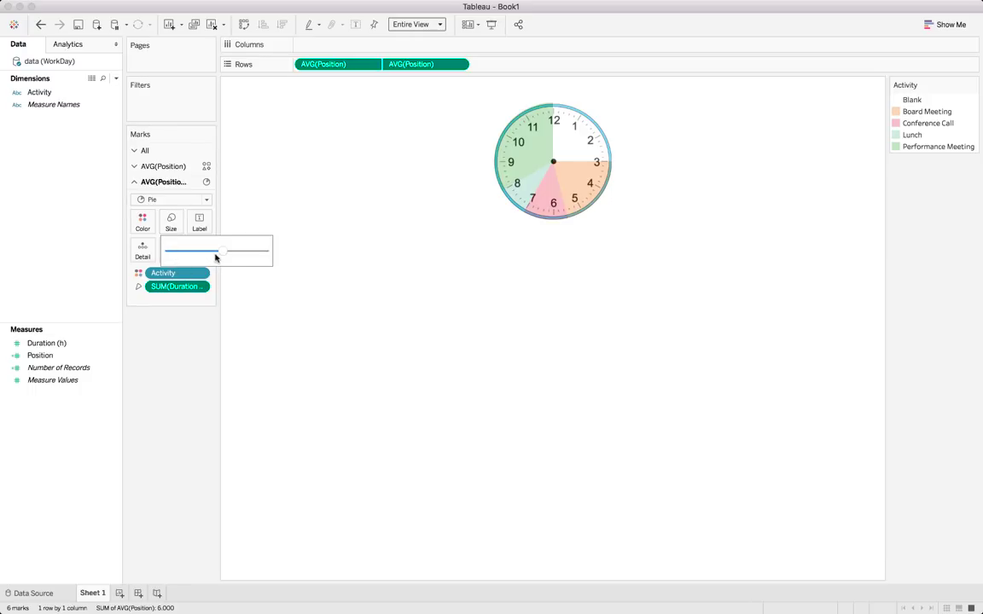
{"action": "left_click_drag", "start_coordinate": [222, 255], "coordinate": [225, 255]}
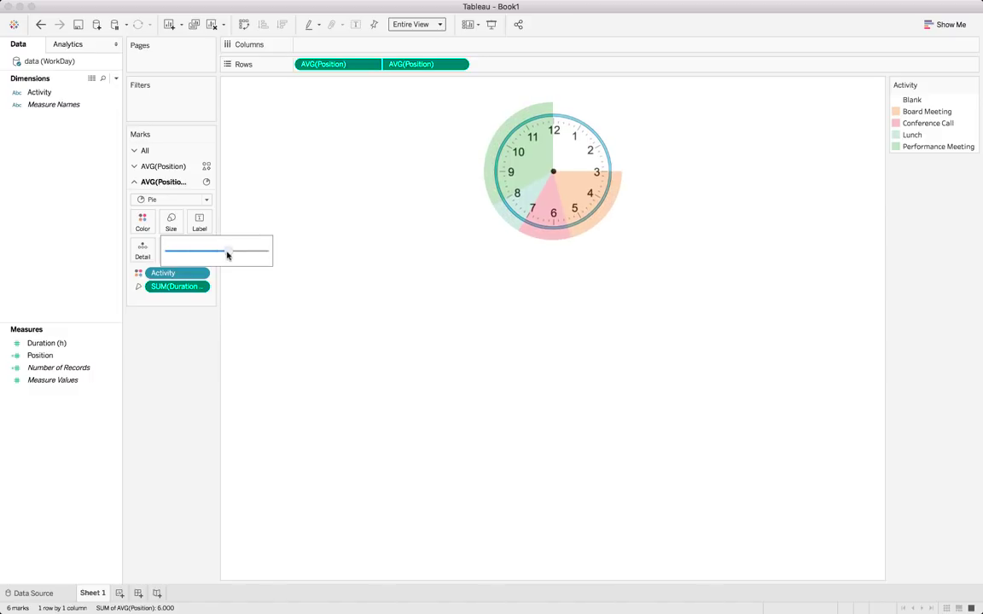
{"action": "left_click", "coordinate": [201, 392]}
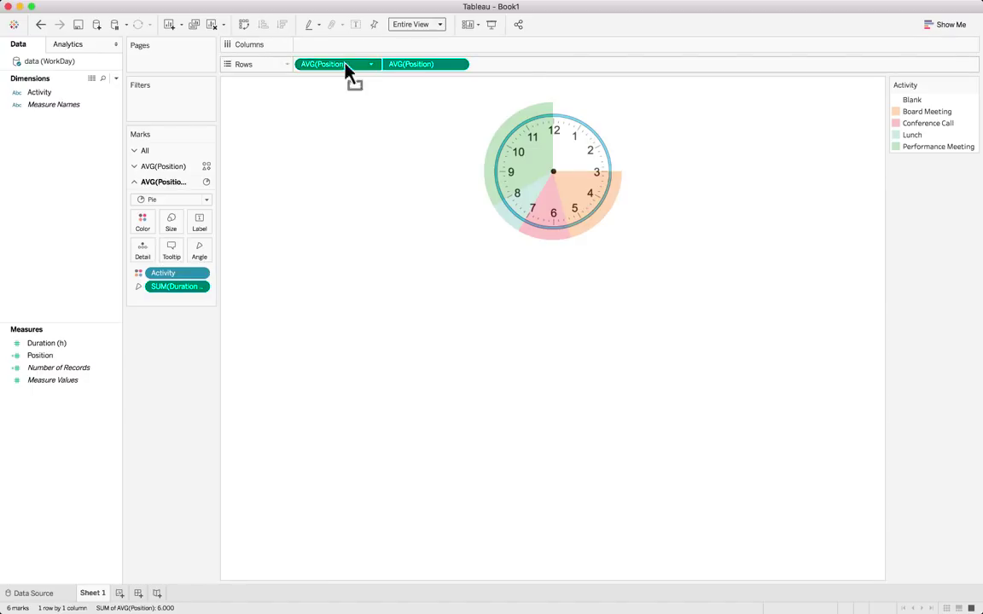
{"action": "left_click_drag", "start_coordinate": [337, 65], "coordinate": [519, 64]}
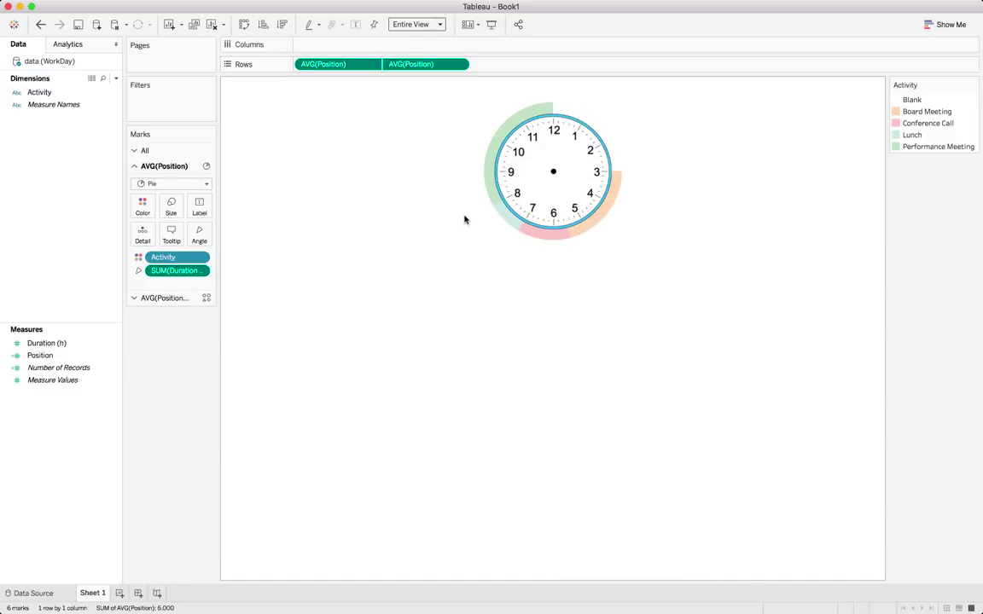
{"action": "left_click_drag", "start_coordinate": [335, 64], "coordinate": [491, 66]}
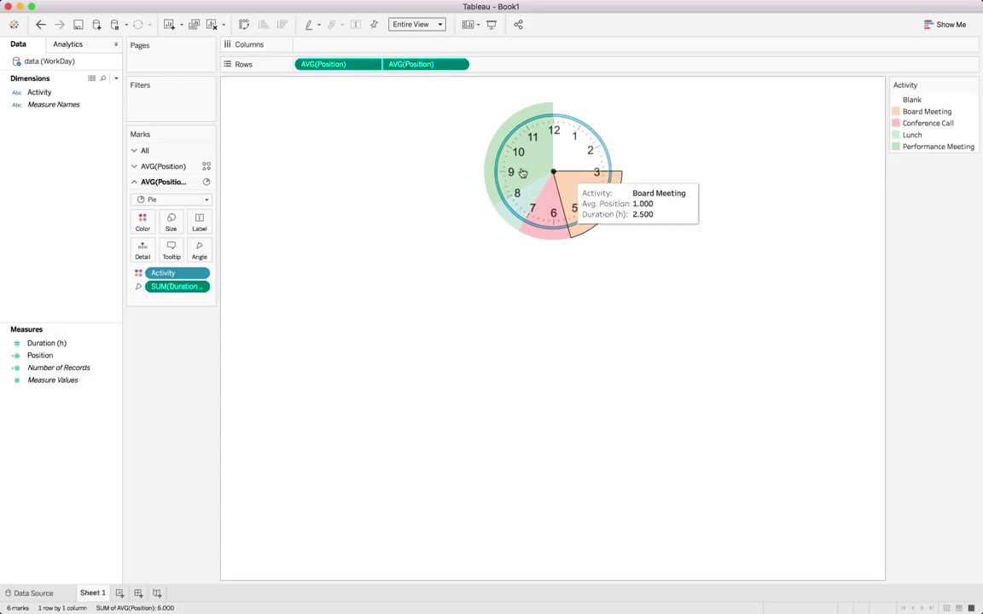
{"action": "mouse_move", "coordinate": [550, 152]}
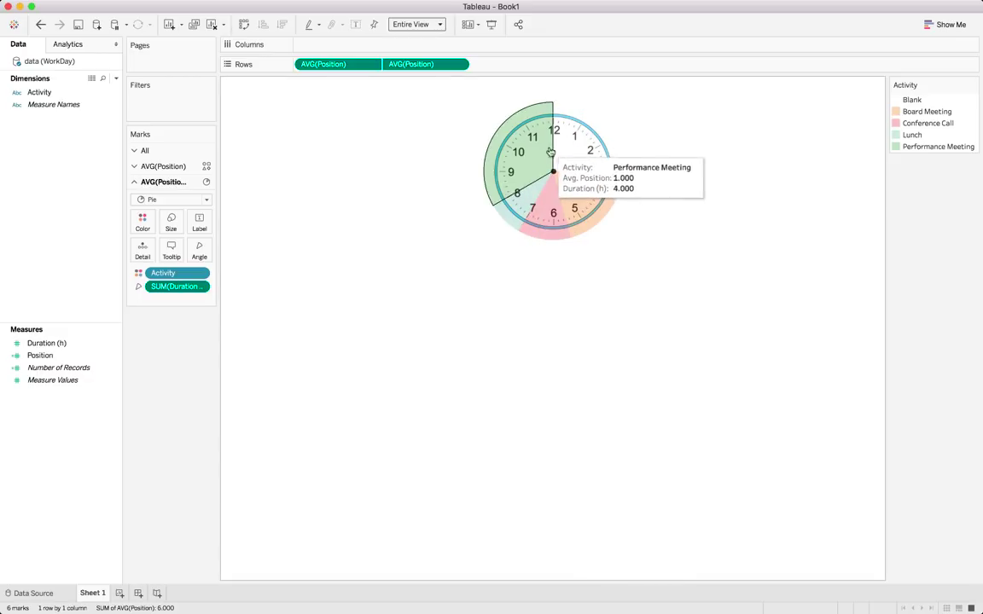
- Reorder the Activity legend: Lunch first, then Board Meeting and Conference Call ahead of Blank
{"action": "left_click", "coordinate": [911, 136]}
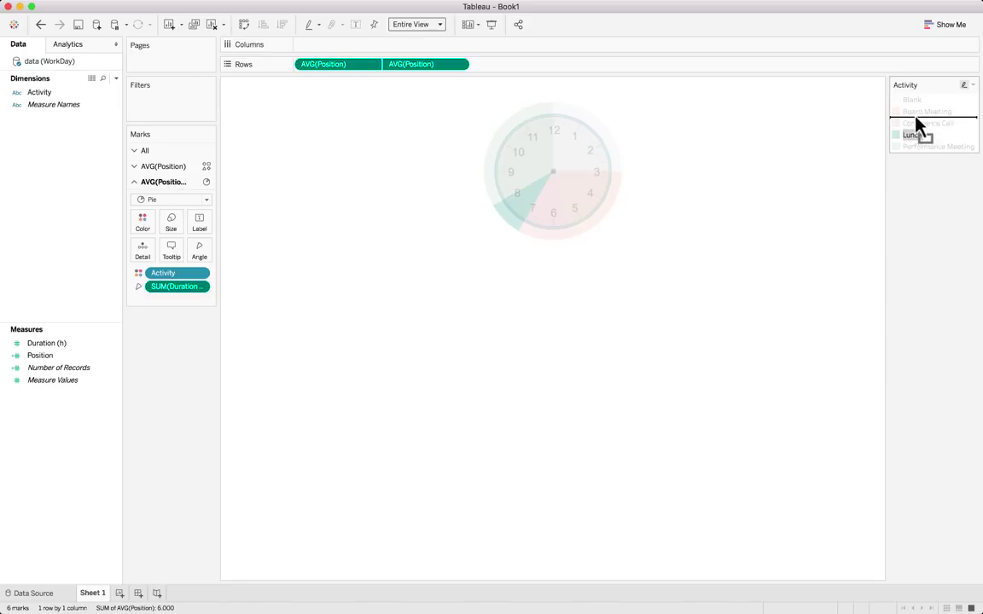
{"action": "left_click_drag", "start_coordinate": [914, 100], "coordinate": [915, 99]}
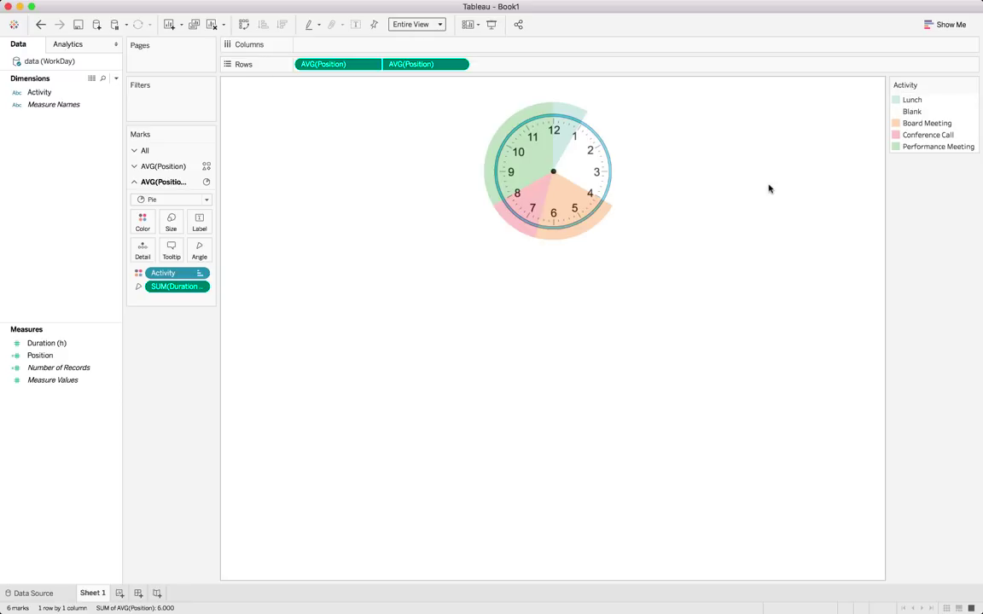
{"action": "mouse_move", "coordinate": [563, 132]}
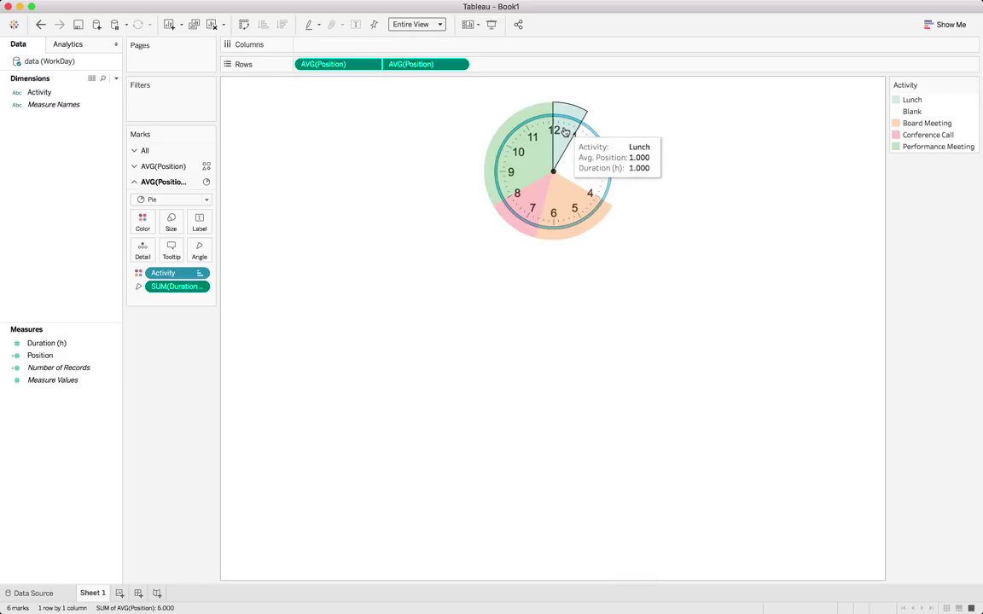
{"action": "left_click", "coordinate": [916, 126]}
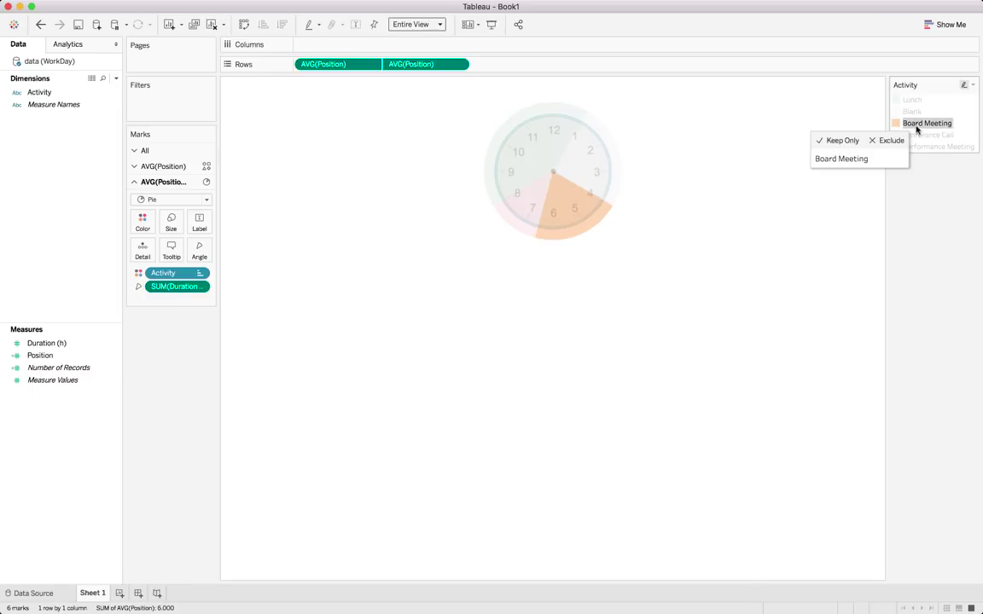
{"action": "left_click_drag", "start_coordinate": [917, 128], "coordinate": [917, 107]}
{"action": "left_click", "coordinate": [665, 184]}
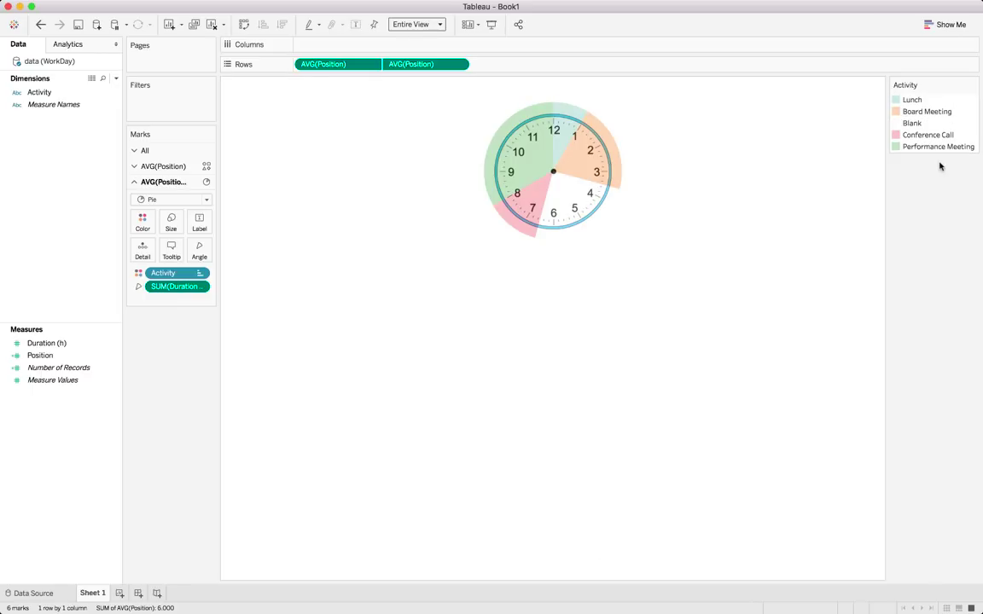
{"action": "left_click", "coordinate": [929, 136]}
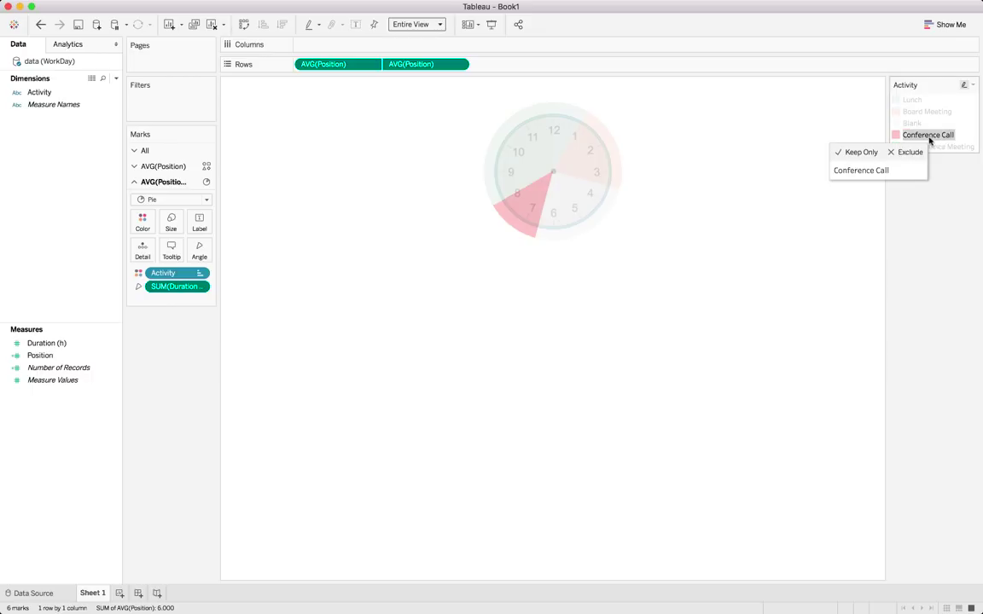
{"action": "left_click_drag", "start_coordinate": [929, 136], "coordinate": [932, 123]}
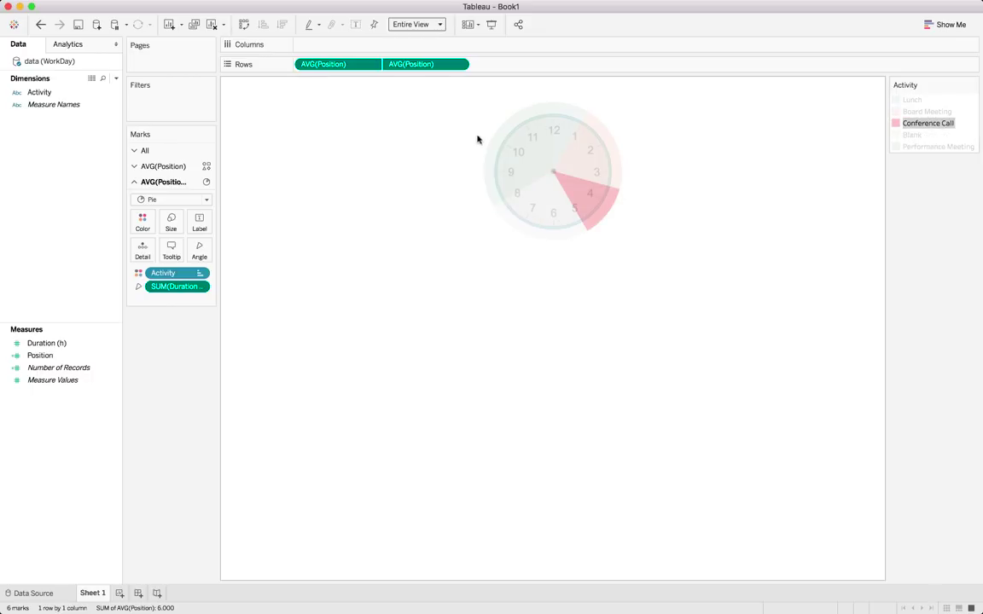
{"action": "left_click", "coordinate": [761, 185]}
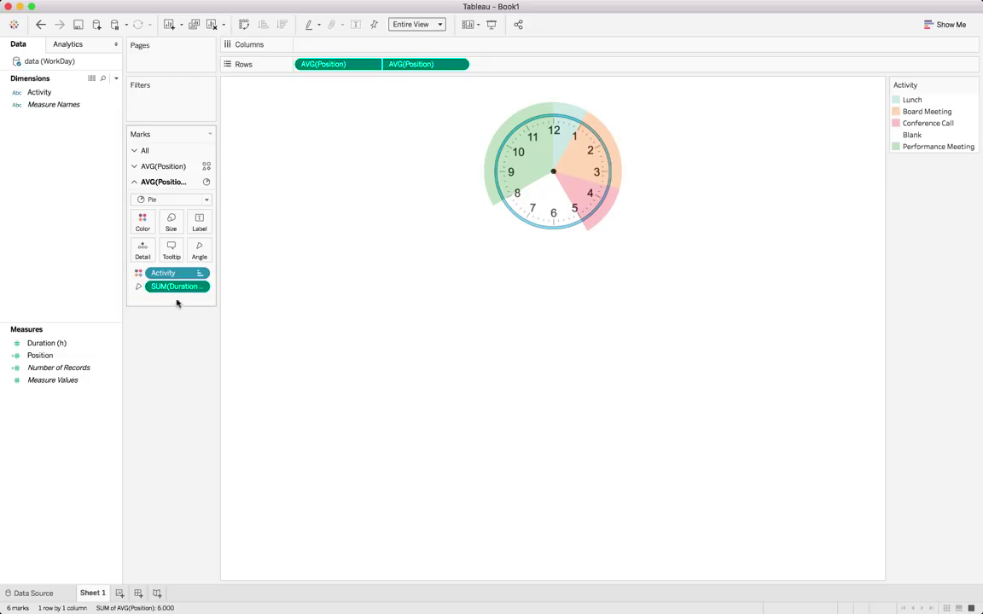
- Add Activity and Duration (h) to the pie's Label
{"action": "left_click", "coordinate": [53, 343]}
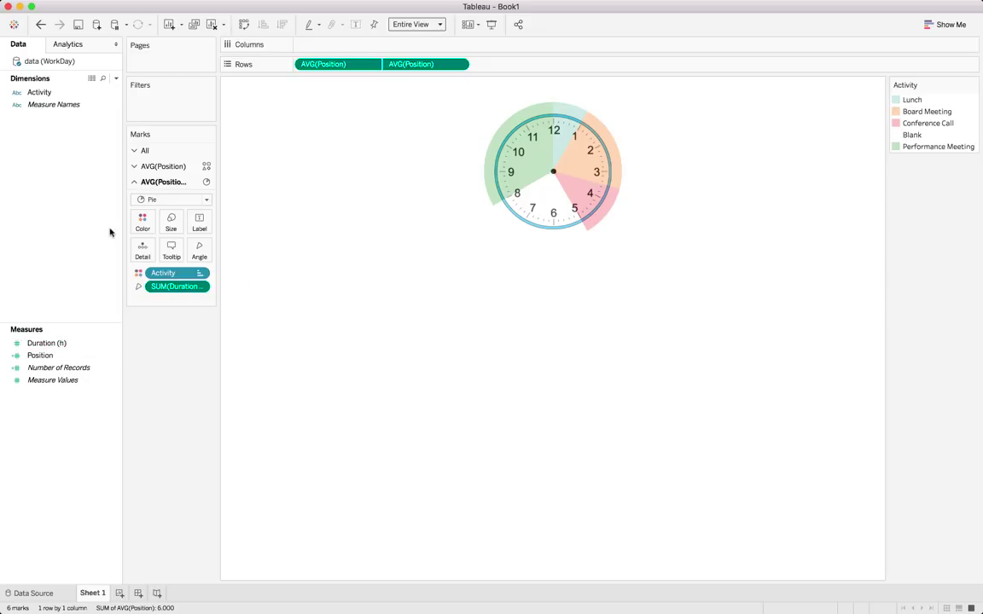
{"action": "left_click_drag", "start_coordinate": [39, 92], "coordinate": [199, 222]}
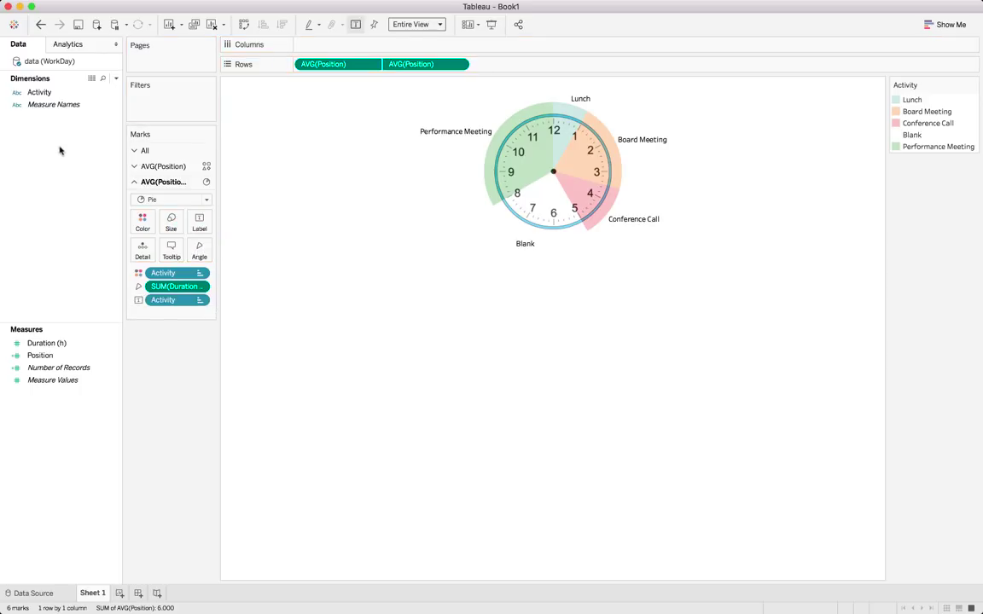
{"action": "left_click_drag", "start_coordinate": [47, 342], "coordinate": [207, 227]}
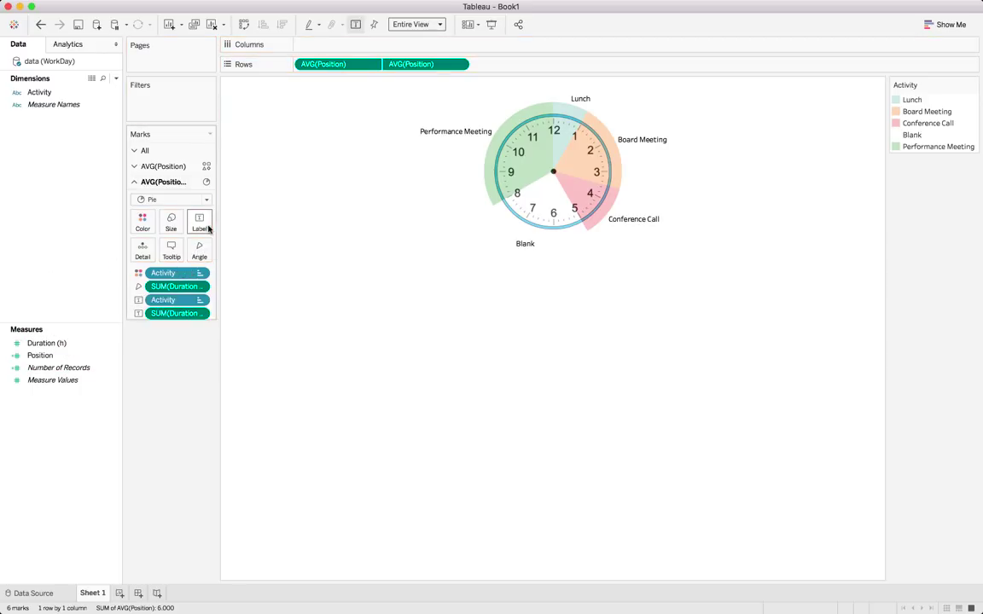
- Format the SUM(Duration) label numbers as Number (Custom) with 1 decimal place
{"action": "left_click", "coordinate": [200, 314]}
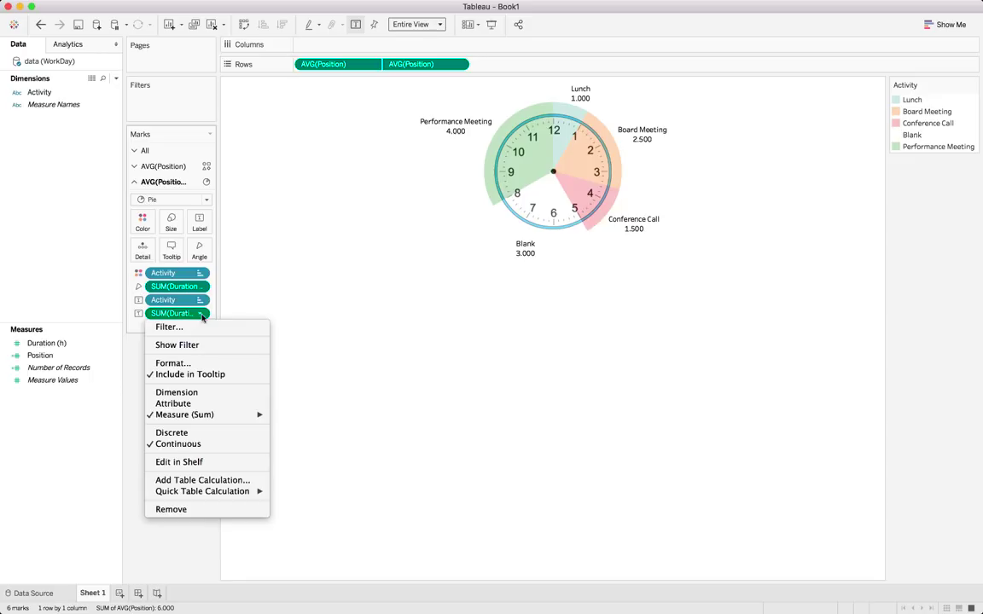
{"action": "left_click", "coordinate": [201, 364]}
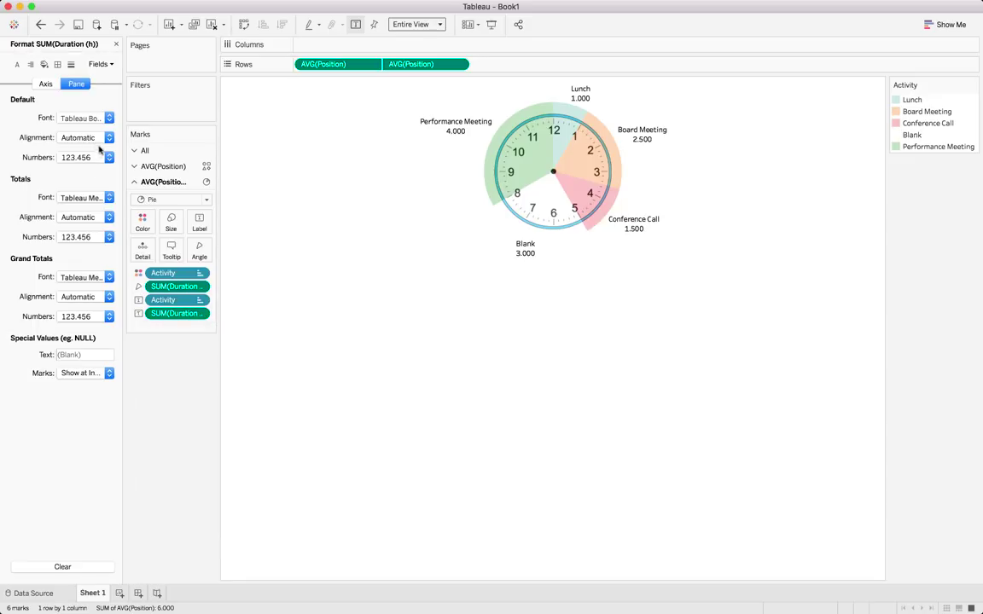
{"action": "left_click", "coordinate": [47, 84]}
{"action": "left_click", "coordinate": [76, 83]}
{"action": "left_click", "coordinate": [101, 158]}
{"action": "left_click", "coordinate": [128, 204]}
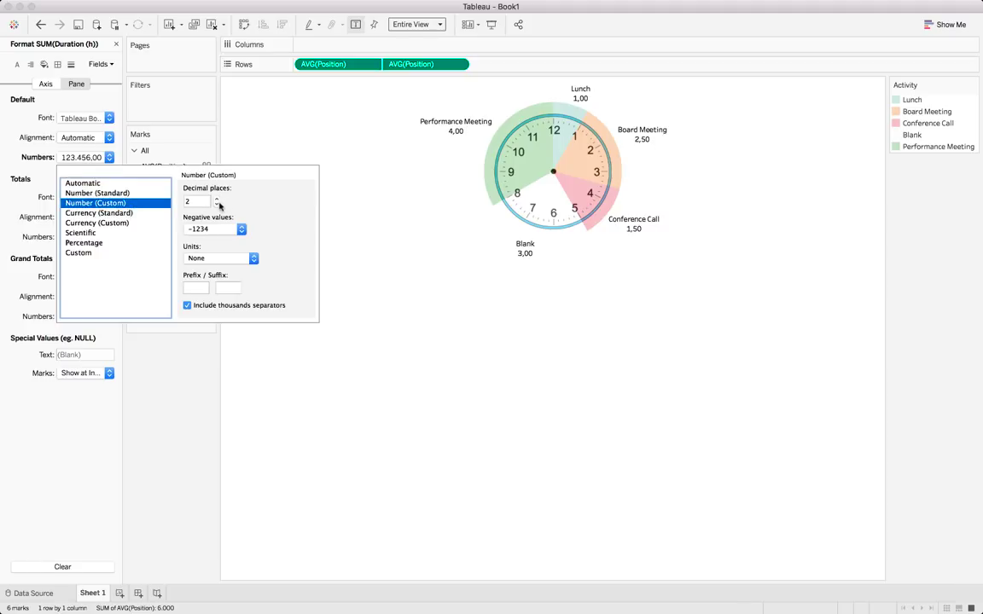
{"action": "left_click", "coordinate": [217, 204]}
{"action": "left_click", "coordinate": [229, 250]}
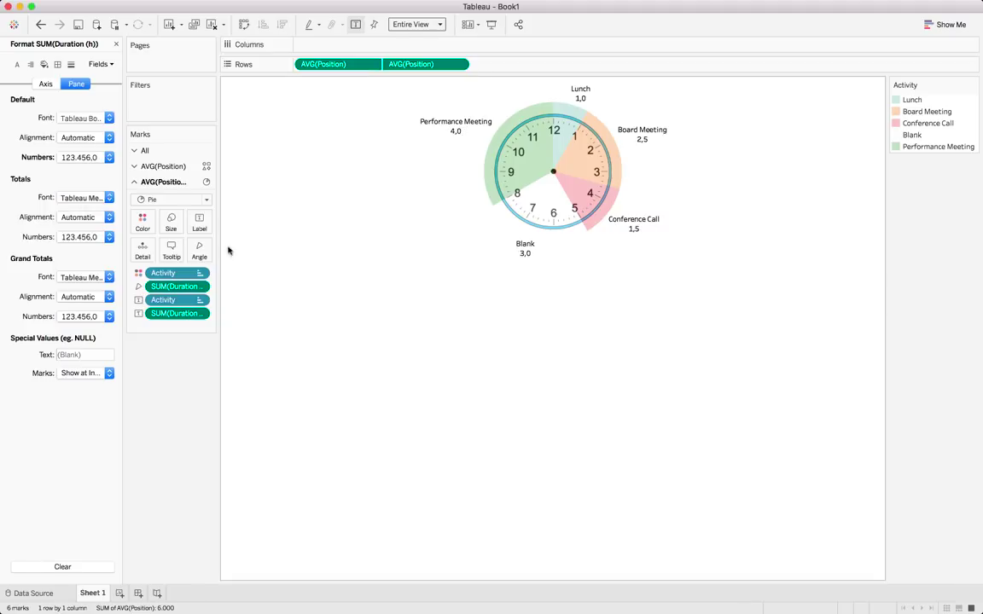
{"action": "left_click", "coordinate": [199, 221]}
- Set the slice label font to Match Mark Color at 10 pt
{"action": "left_click", "coordinate": [312, 282]}
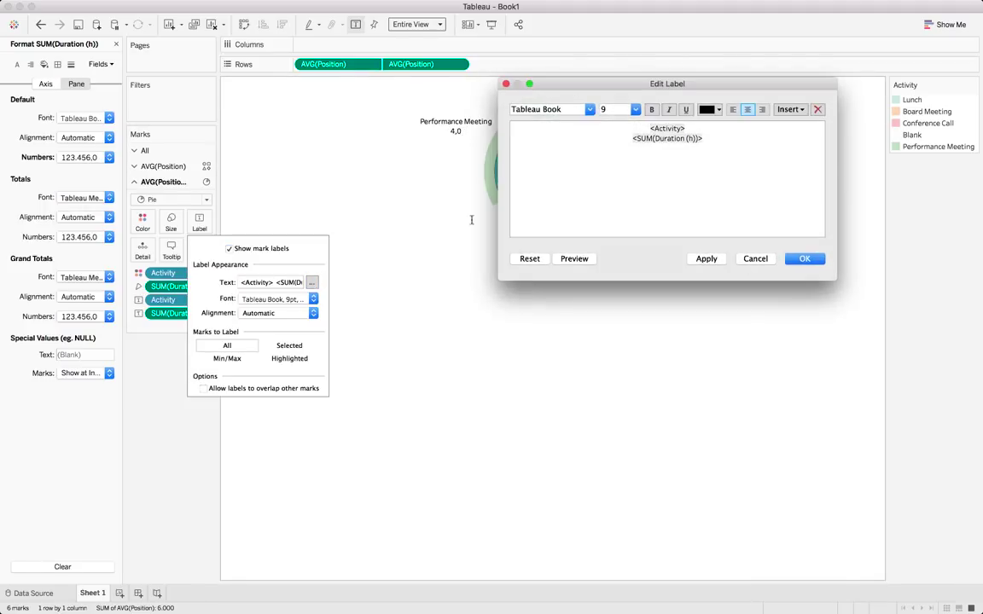
{"action": "left_click", "coordinate": [751, 259]}
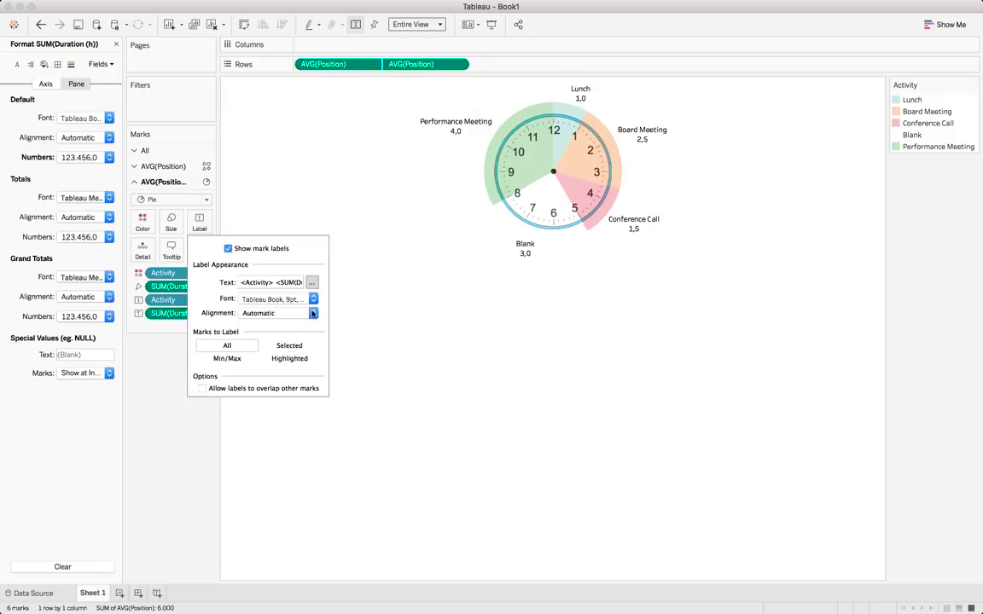
{"action": "left_click", "coordinate": [313, 299]}
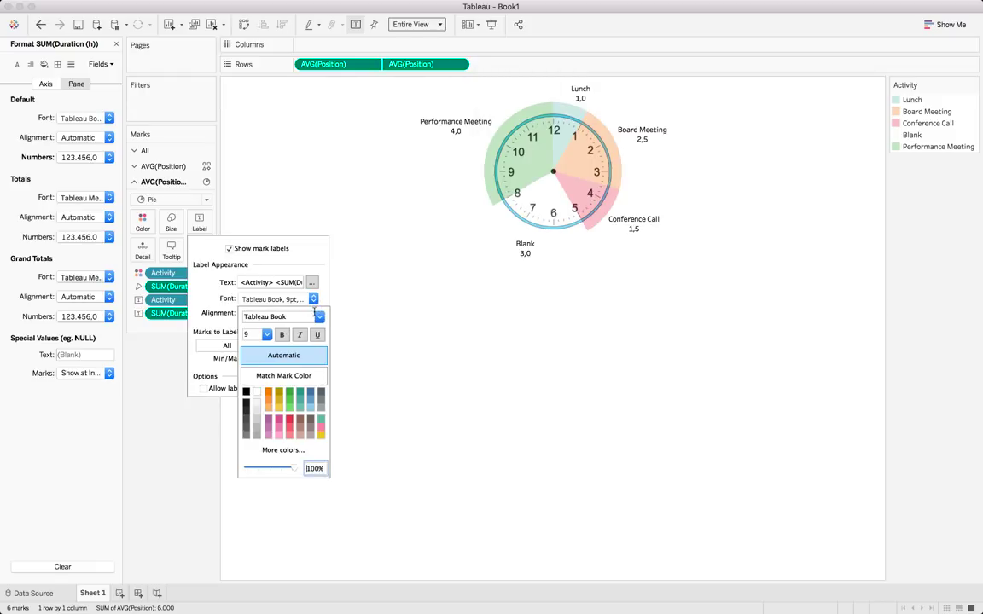
{"action": "left_click", "coordinate": [287, 378]}
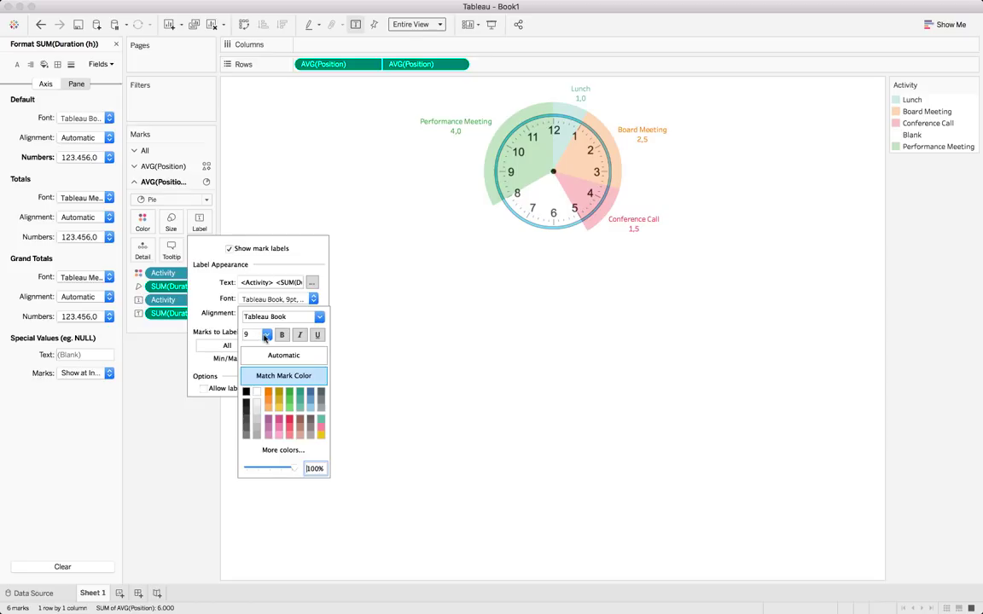
{"action": "left_click", "coordinate": [267, 335]}
{"action": "left_click", "coordinate": [256, 367]}
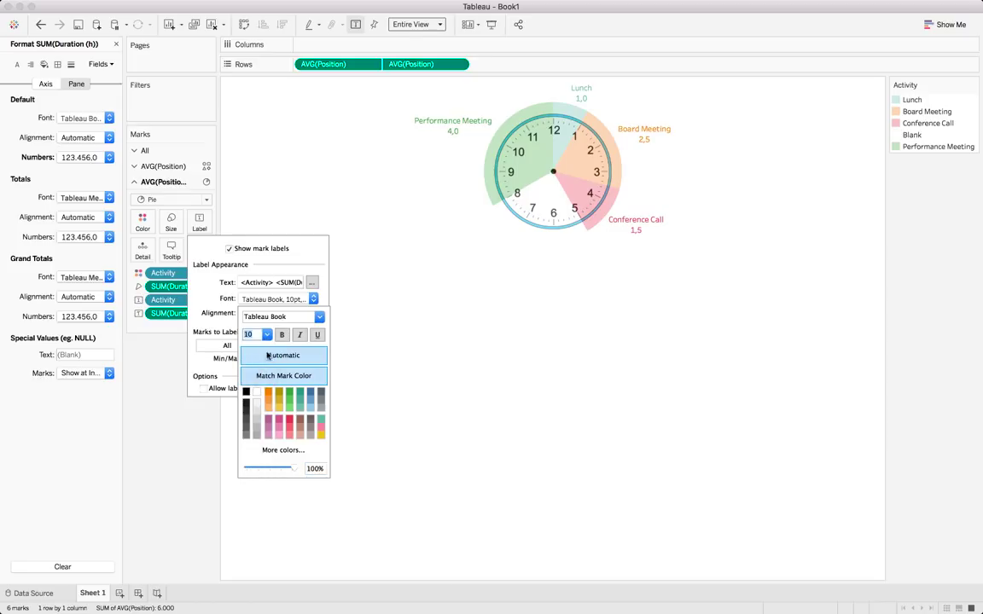
{"action": "left_click", "coordinate": [392, 319]}
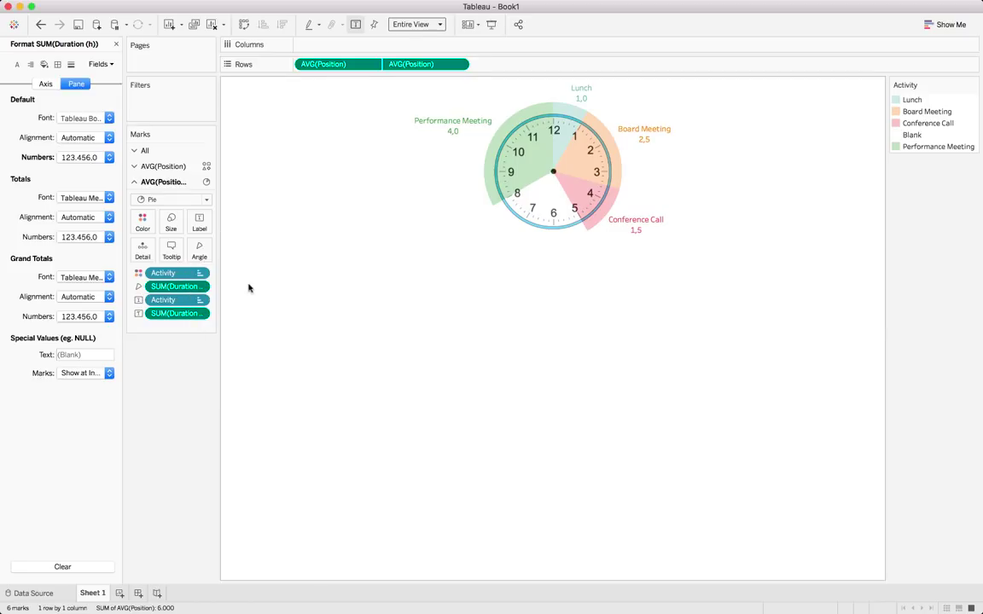
- Bold <Activity> in the label text and wrap the duration as '(…h)', e.g. (4,0h)
{"action": "left_click", "coordinate": [198, 222]}
{"action": "left_click", "coordinate": [312, 282]}
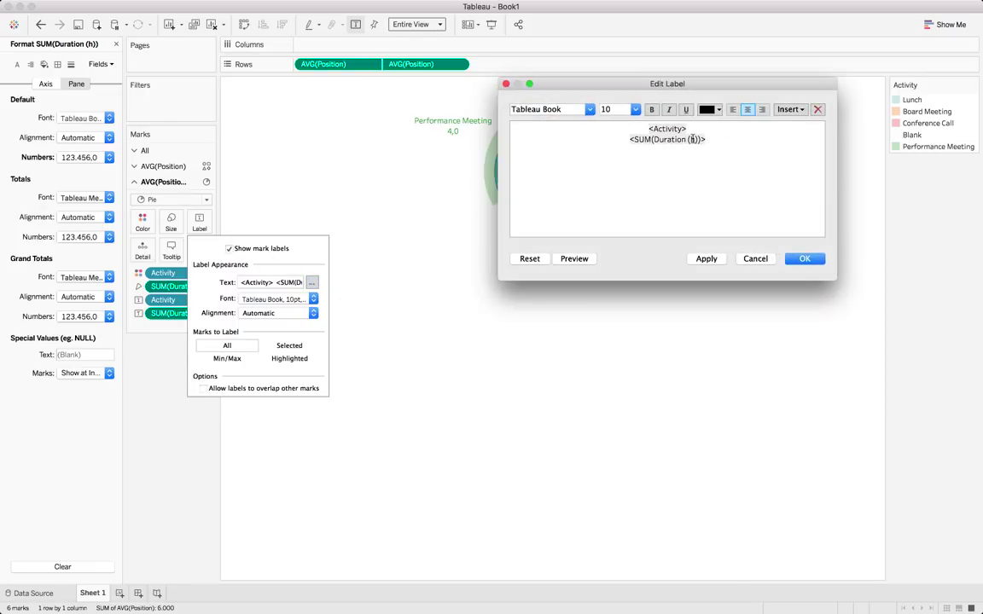
{"action": "double_click", "coordinate": [638, 128]}
{"action": "key", "text": "super+b"}
{"action": "left_click", "coordinate": [629, 139]}
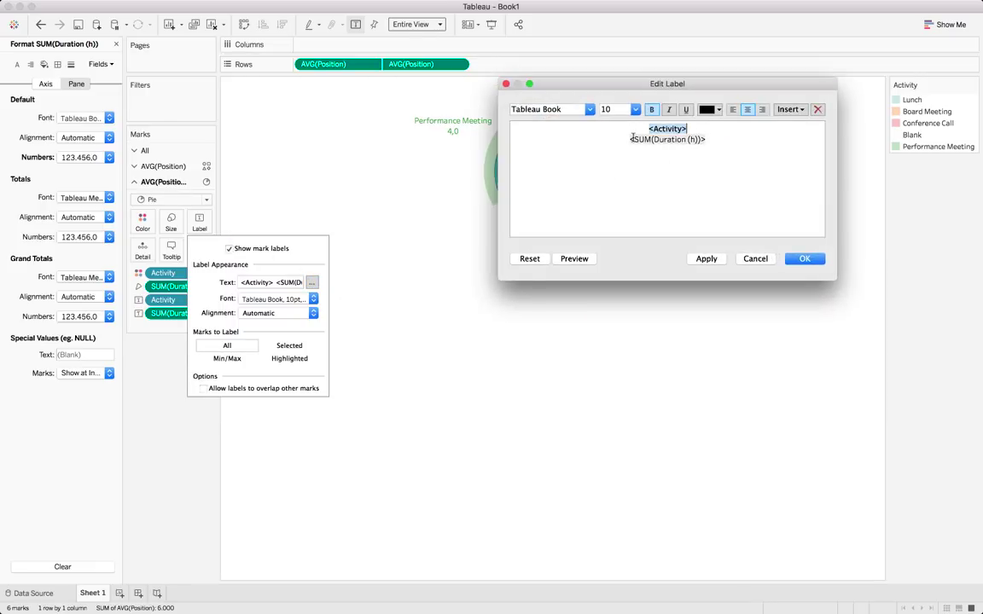
{"action": "type", "text": "("}
{"action": "left_click", "coordinate": [727, 144]}
{"action": "type", "text": ")>"}
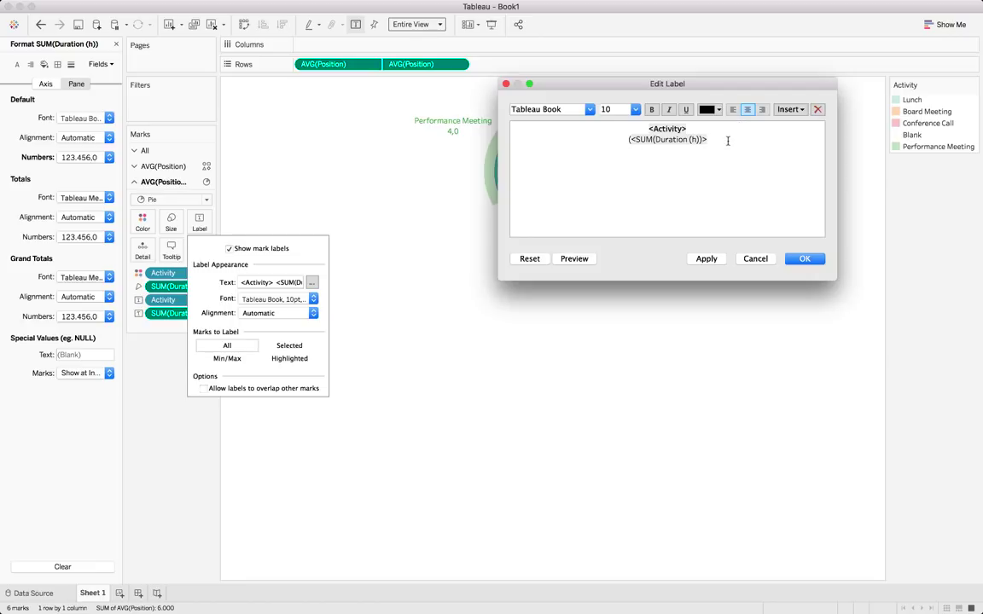
{"action": "type", "text": "h)"}
{"action": "left_click", "coordinate": [707, 259]}
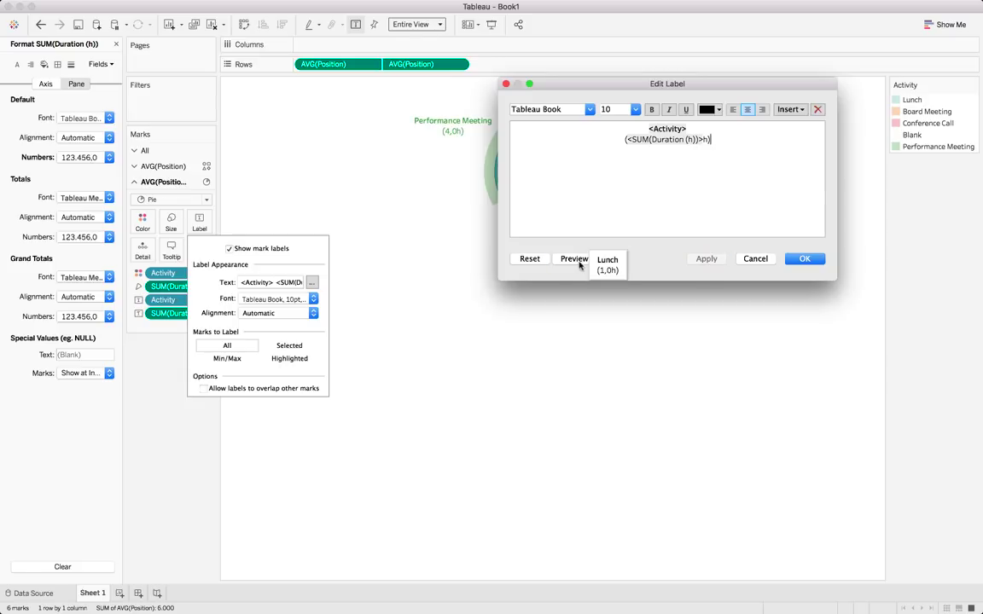
{"action": "left_click", "coordinate": [803, 258]}
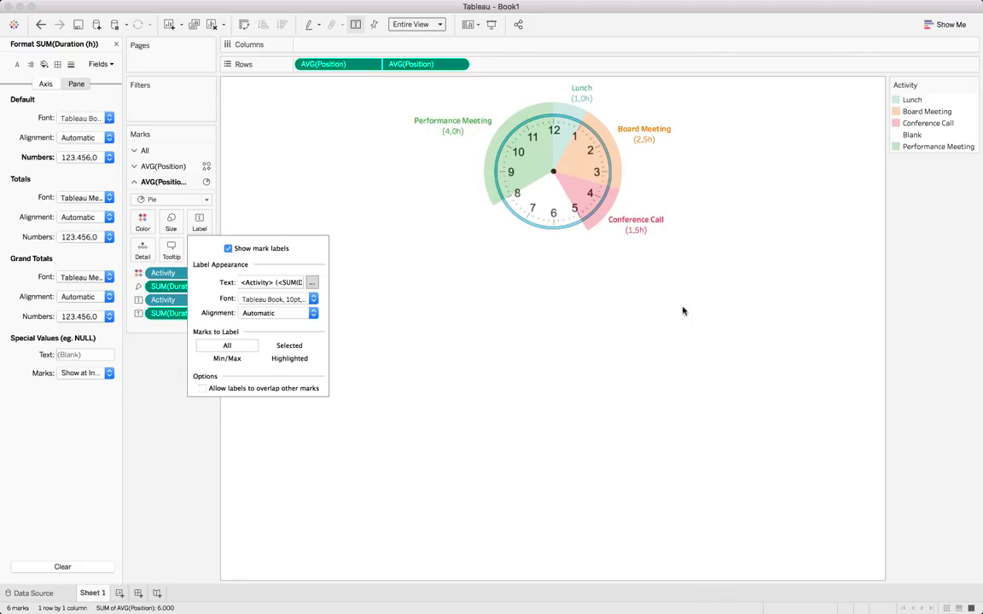
{"action": "left_click", "coordinate": [722, 263]}
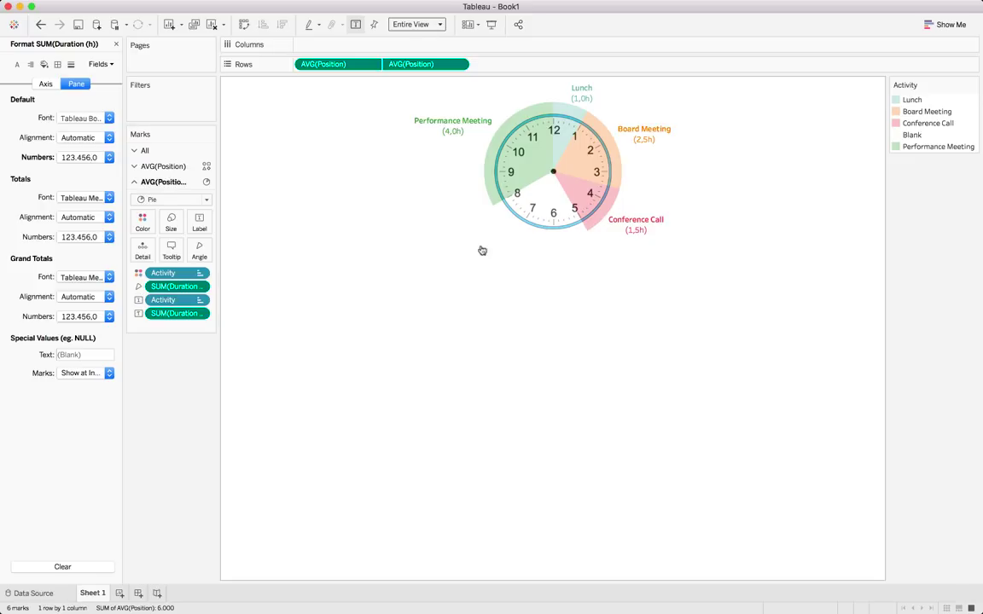
- Drag the first AVG(Position) pill after the second, then increase the pie marks' size
{"action": "left_click_drag", "start_coordinate": [327, 65], "coordinate": [520, 66]}
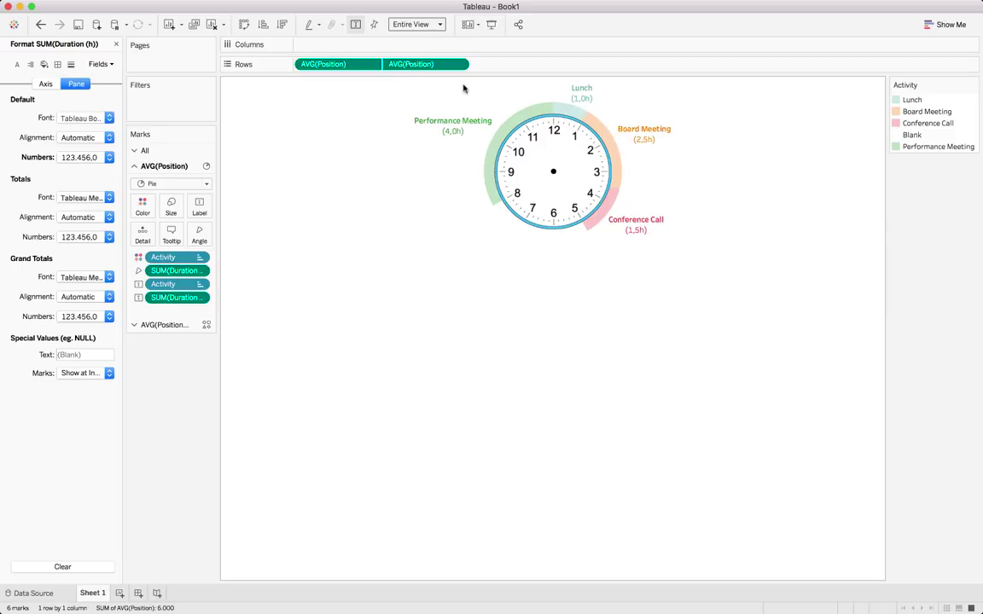
{"action": "left_click", "coordinate": [171, 209]}
{"action": "left_click_drag", "start_coordinate": [218, 233], "coordinate": [230, 238]}
{"action": "left_click", "coordinate": [397, 332]}
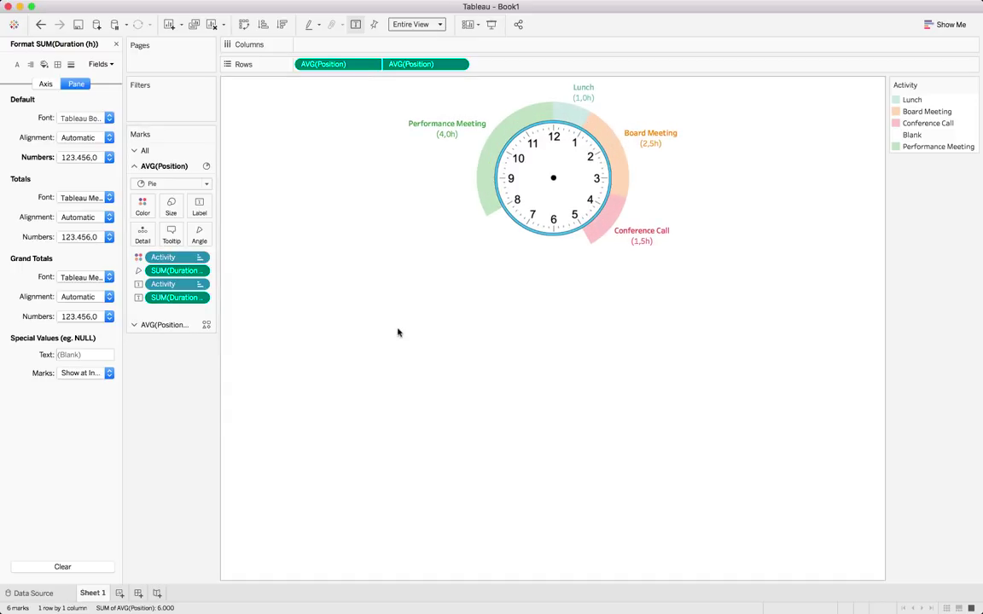